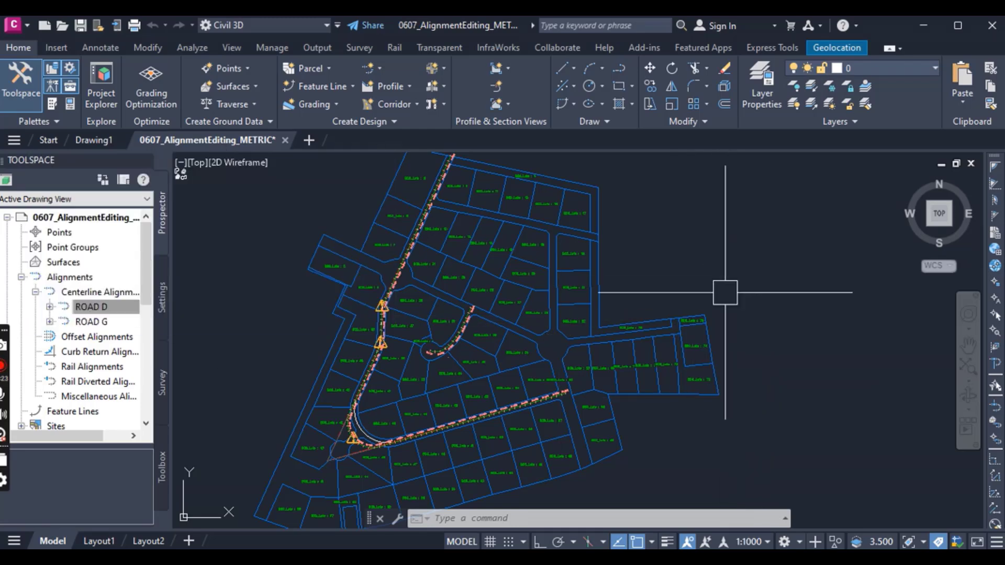
Expand the Alignments collection to its centerline alignments and select ROAD D.
{"action": "scroll", "coordinate": [702, 348], "scroll_direction": "down", "scroll_amount": 2}
{"action": "scroll", "coordinate": [639, 341], "scroll_direction": "up", "scroll_amount": 2}
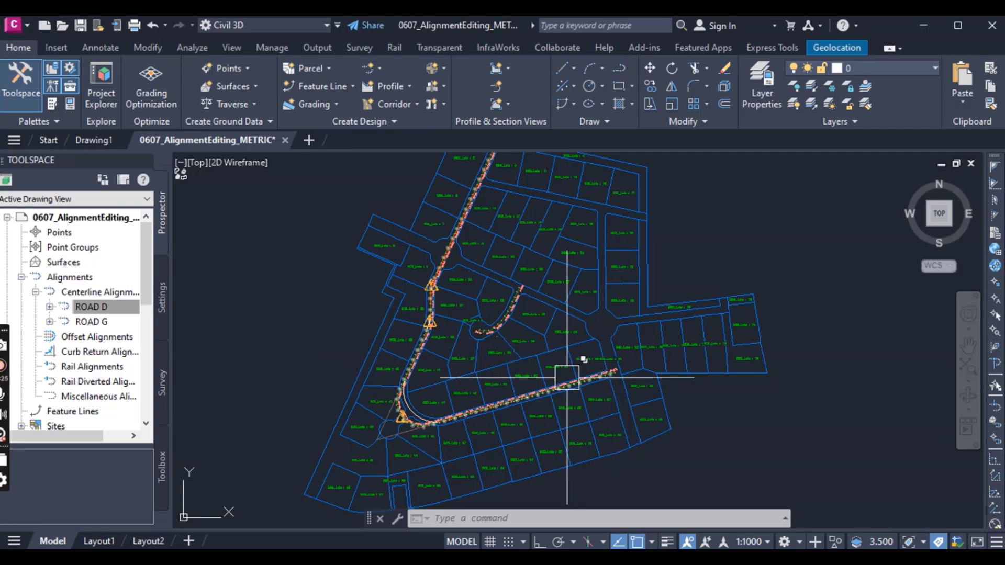
{"action": "double_click", "coordinate": [29, 276]}
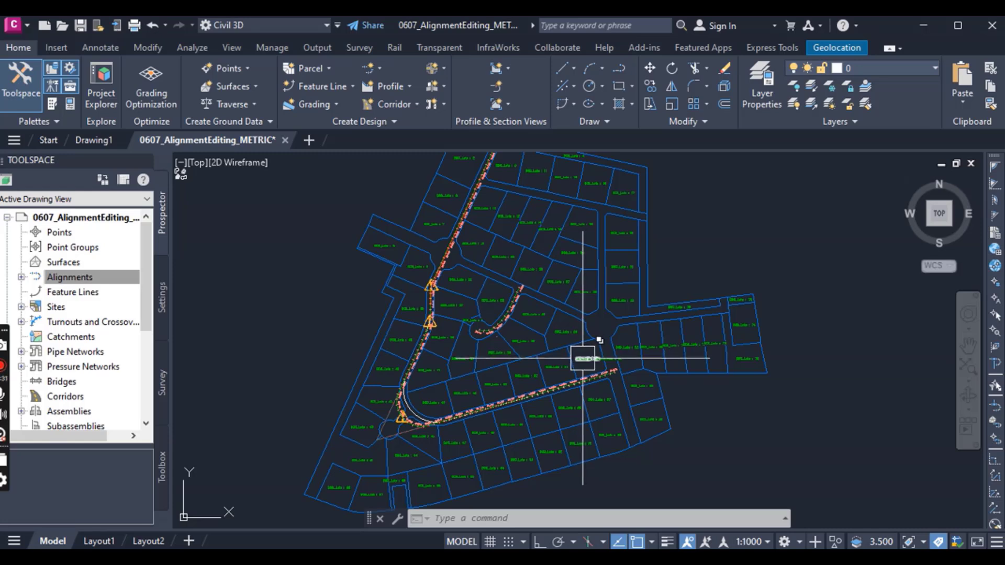
{"action": "left_click", "coordinate": [21, 278]}
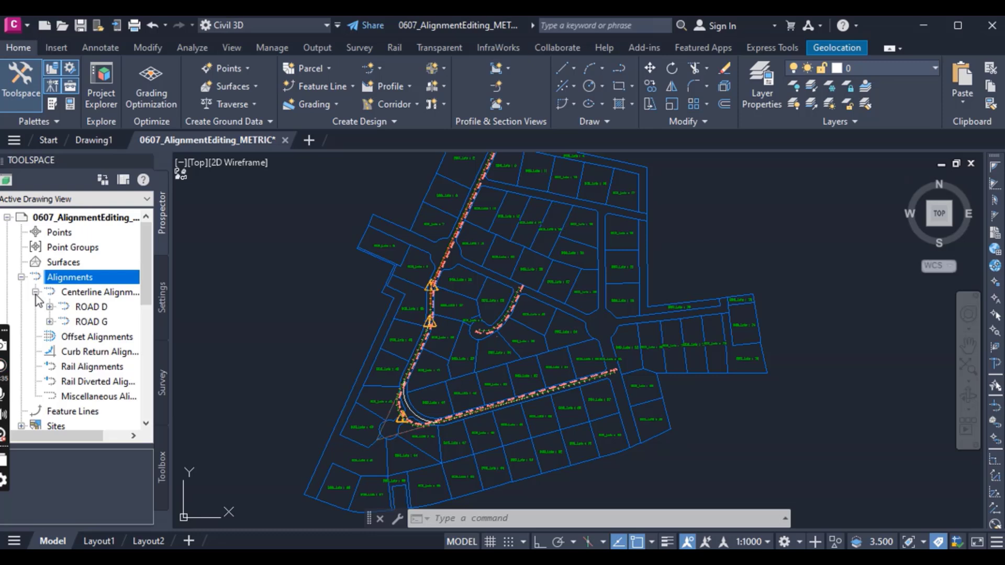
{"action": "left_click", "coordinate": [32, 295]}
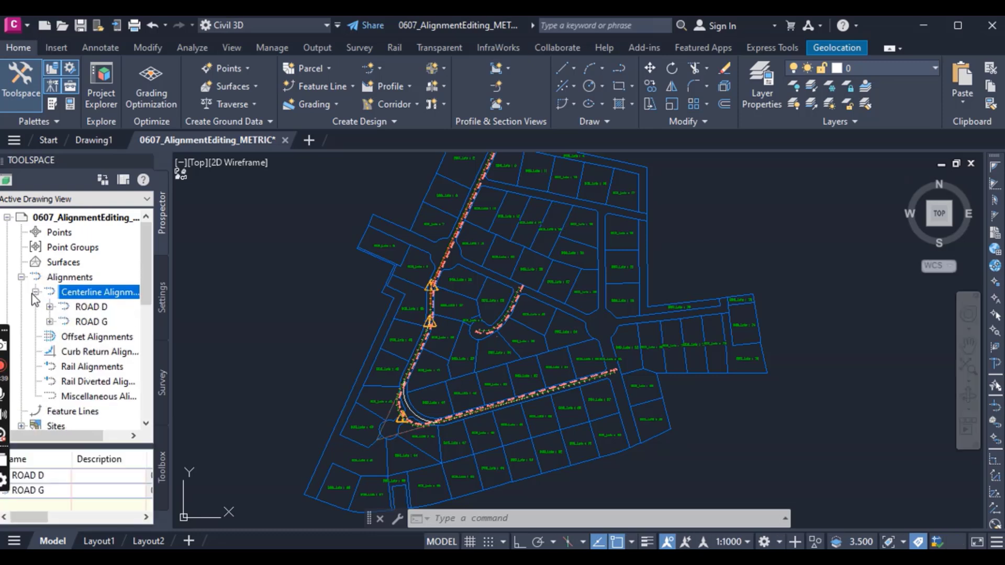
{"action": "left_click", "coordinate": [89, 308]}
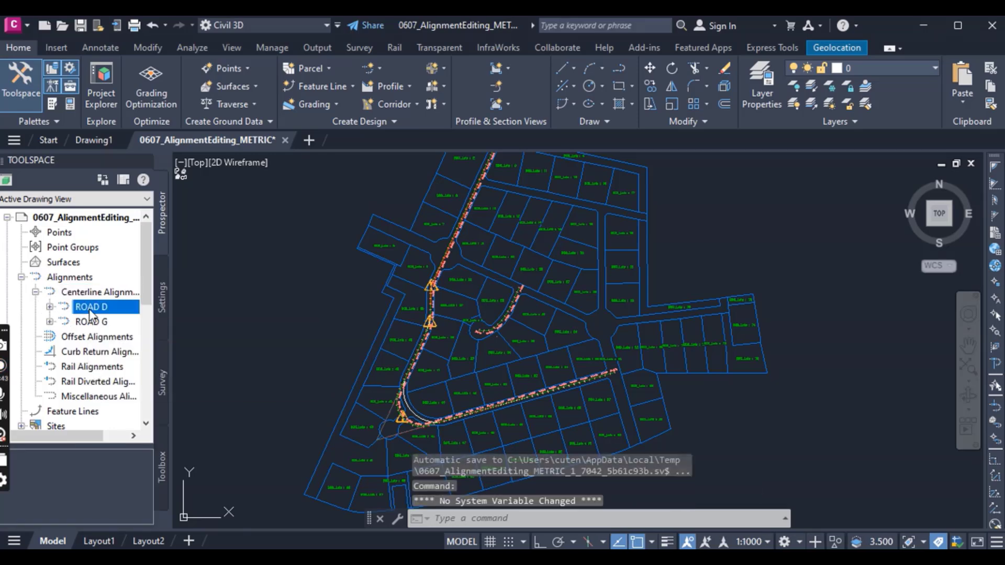
Zoom the drawing to the ROAD D alignment.
{"action": "right_click", "coordinate": [107, 309]}
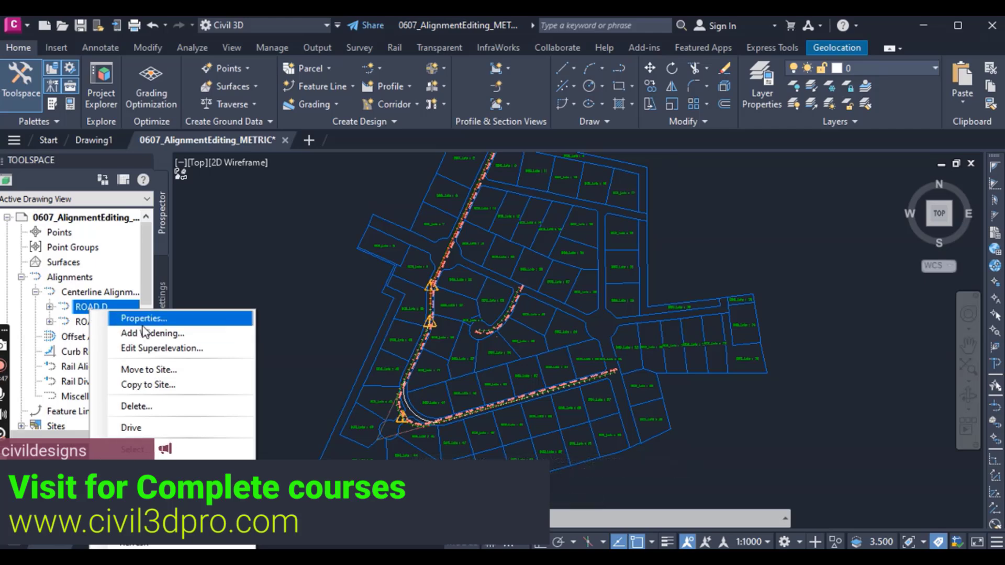
{"action": "left_click", "coordinate": [146, 464]}
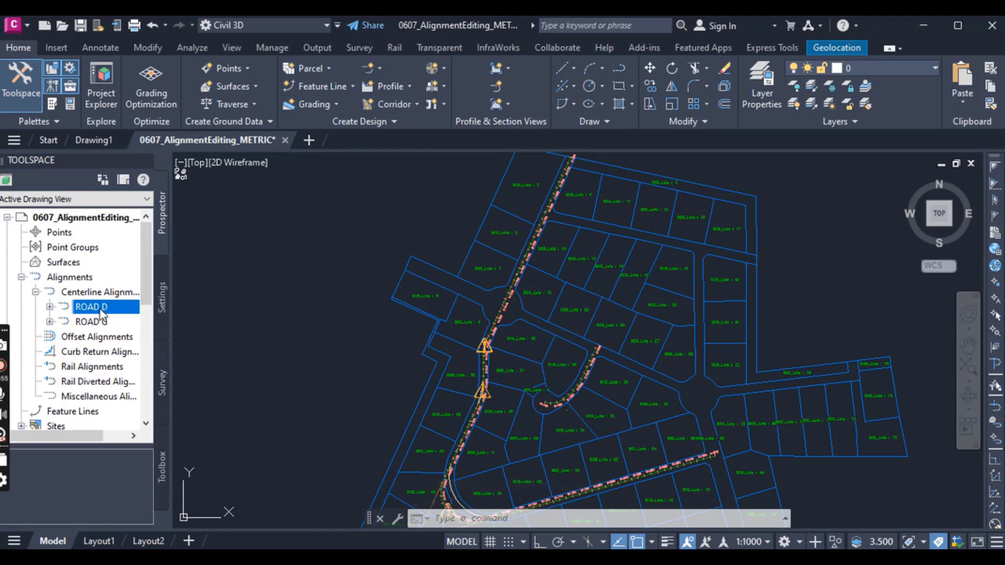
{"action": "right_click", "coordinate": [102, 313]}
{"action": "left_click", "coordinate": [146, 476]}
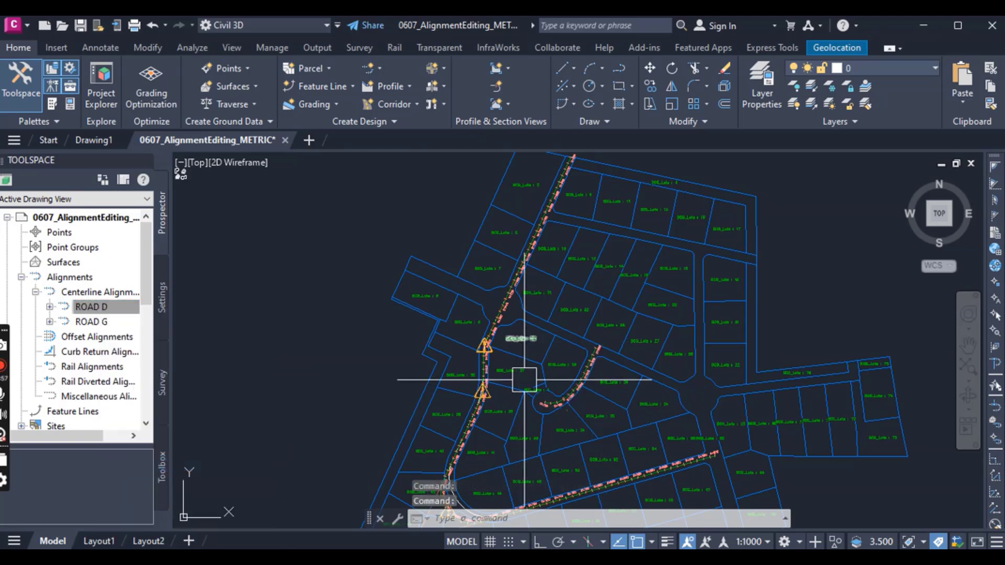
Examine ROAD D from its start station 0+000 to the large southern curve, including the warning symbols along it.
{"action": "scroll", "coordinate": [524, 379], "scroll_direction": "up", "scroll_amount": 5}
{"action": "scroll", "coordinate": [455, 340], "scroll_direction": "down", "scroll_amount": 5}
{"action": "scroll", "coordinate": [478, 340], "scroll_direction": "up", "scroll_amount": 2}
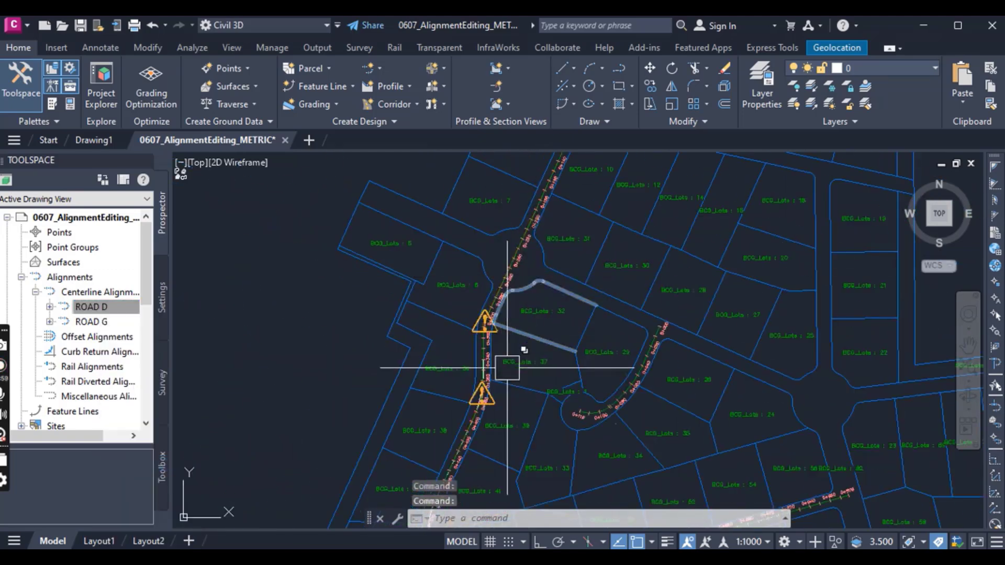
{"action": "scroll", "coordinate": [499, 387], "scroll_direction": "down", "scroll_amount": 2}
{"action": "scroll", "coordinate": [474, 388], "scroll_direction": "up", "scroll_amount": 5}
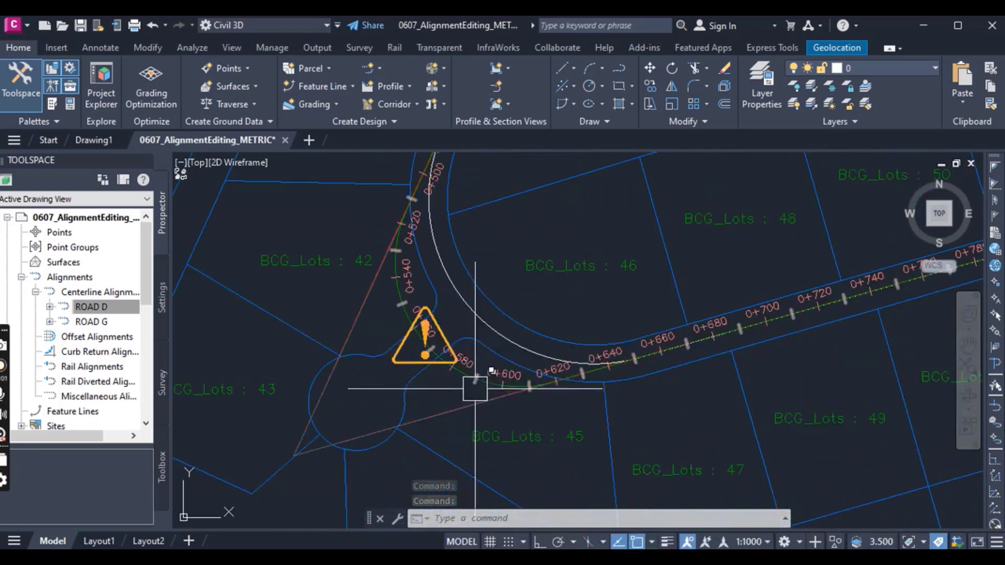
{"action": "scroll", "coordinate": [475, 388], "scroll_direction": "down", "scroll_amount": 4}
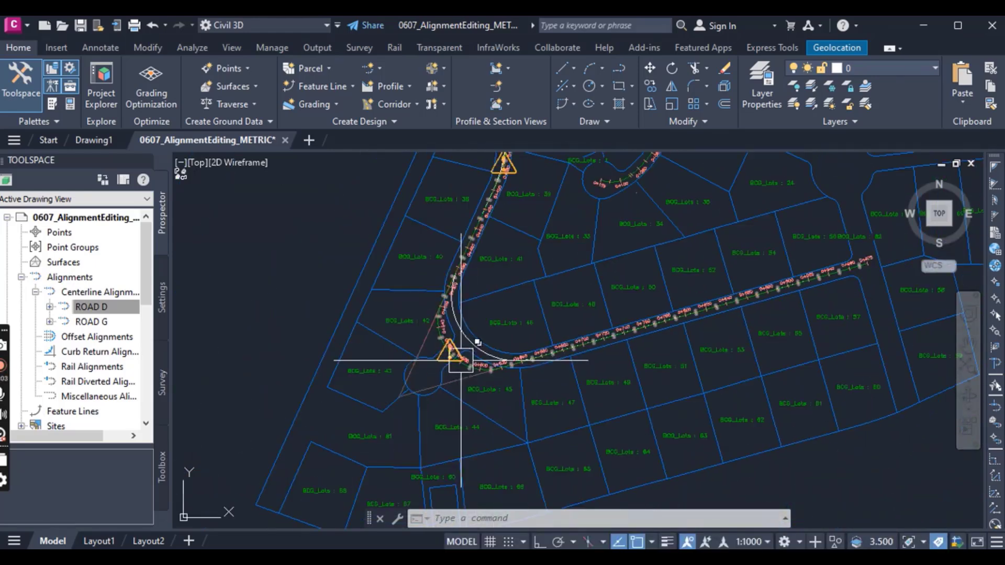
{"action": "scroll", "coordinate": [442, 386], "scroll_direction": "down", "scroll_amount": 3}
{"action": "scroll", "coordinate": [497, 207], "scroll_direction": "up", "scroll_amount": 5}
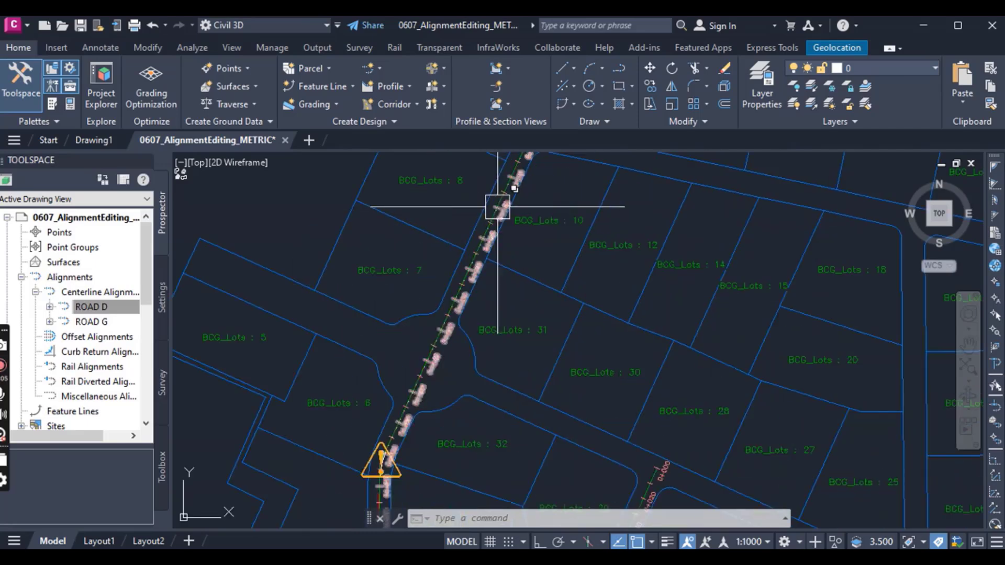
{"action": "scroll", "coordinate": [448, 426], "scroll_direction": "down", "scroll_amount": 3}
{"action": "scroll", "coordinate": [511, 256], "scroll_direction": "up", "scroll_amount": 5}
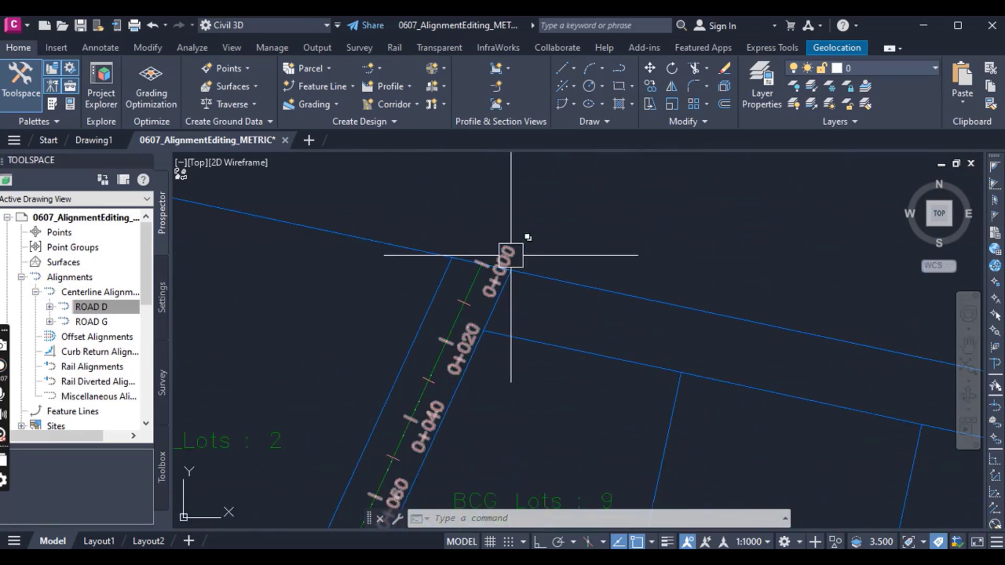
{"action": "scroll", "coordinate": [510, 255], "scroll_direction": "down", "scroll_amount": 5}
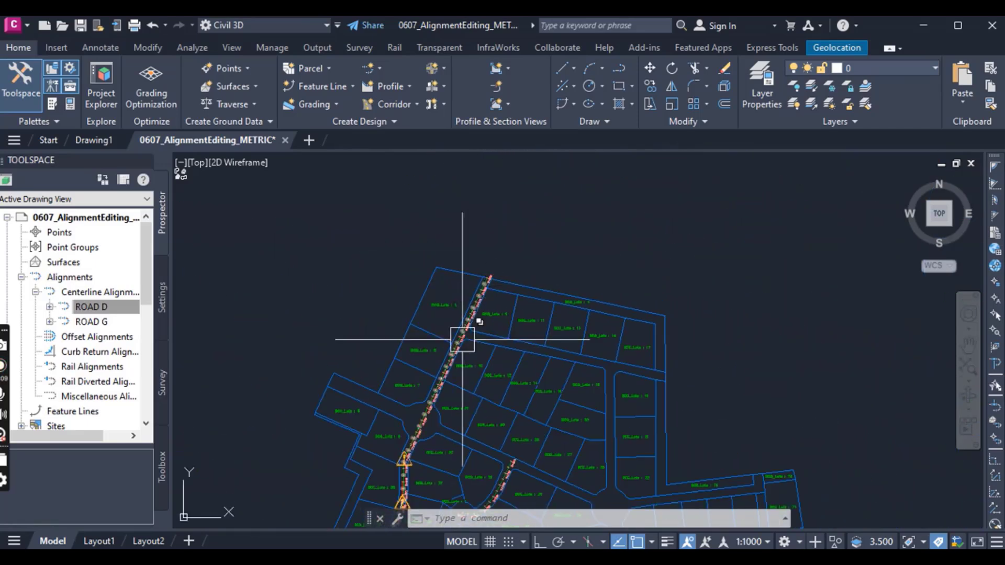
{"action": "scroll", "coordinate": [411, 465], "scroll_direction": "up", "scroll_amount": 5}
{"action": "scroll", "coordinate": [437, 352], "scroll_direction": "down", "scroll_amount": 4}
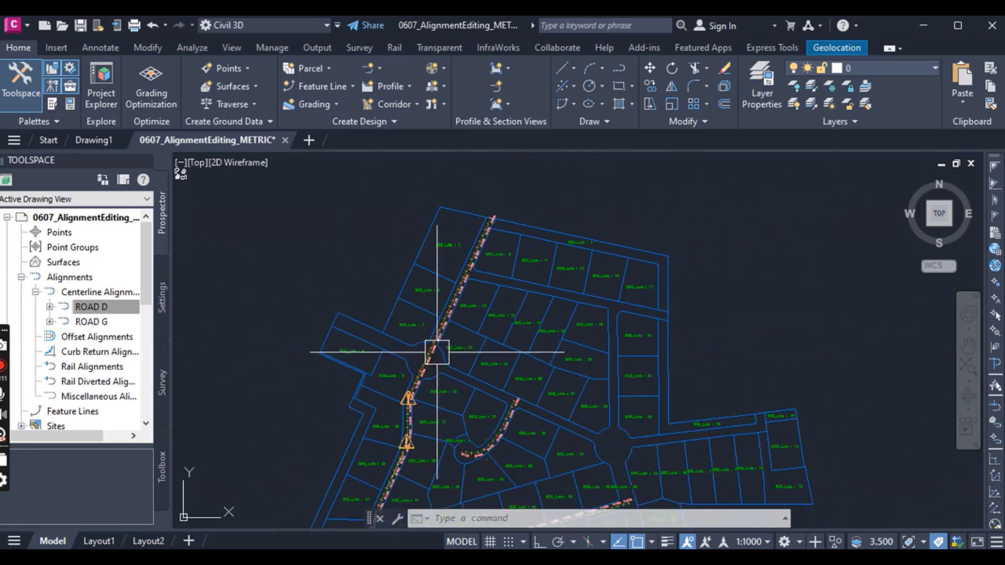
Inspect the ROAD D curve and its warning symbol between stations 0+300 and 0+320.
{"action": "scroll", "coordinate": [415, 426], "scroll_direction": "up", "scroll_amount": 8}
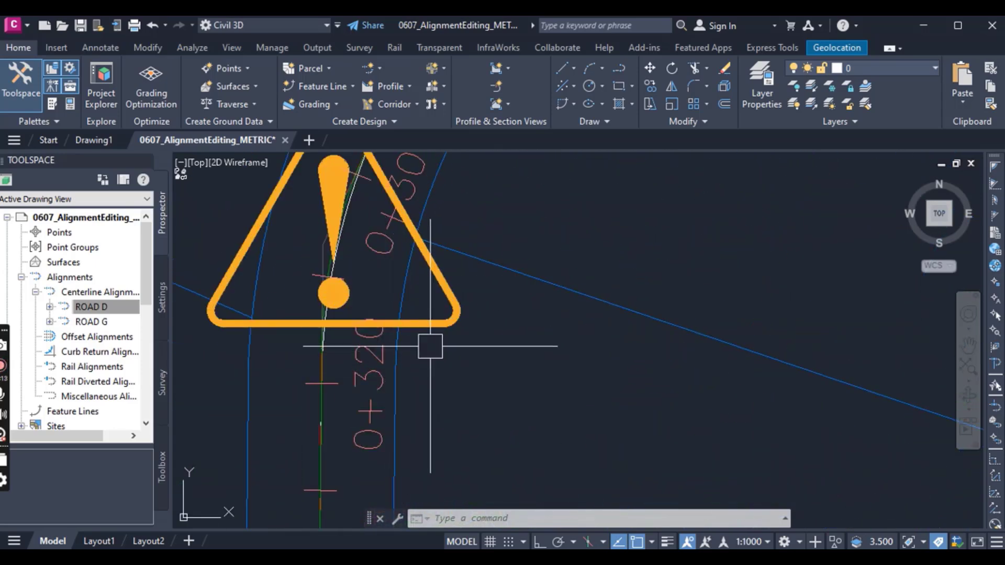
{"action": "scroll", "coordinate": [409, 343], "scroll_direction": "down", "scroll_amount": 3}
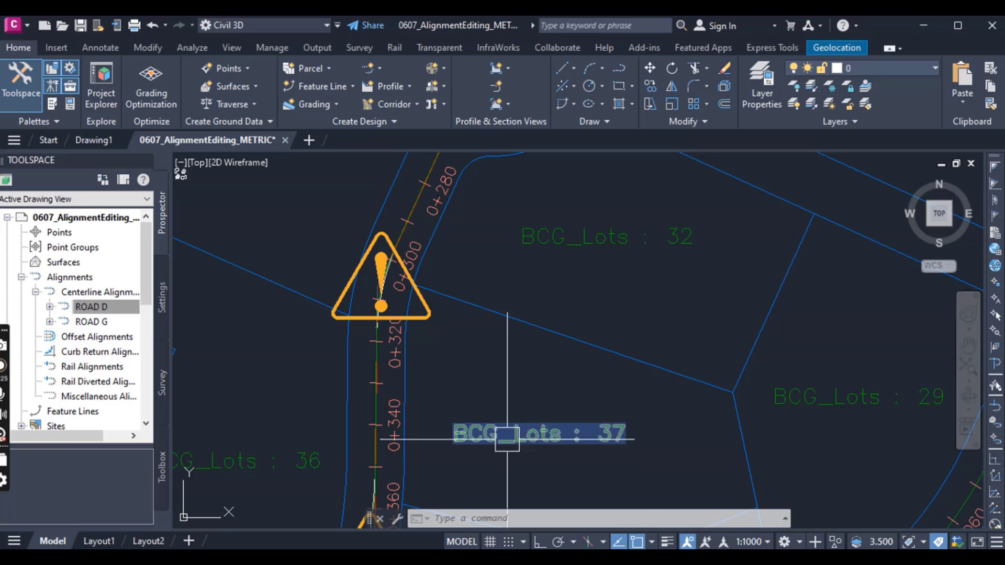
{"action": "scroll", "coordinate": [463, 390], "scroll_direction": "down", "scroll_amount": 4}
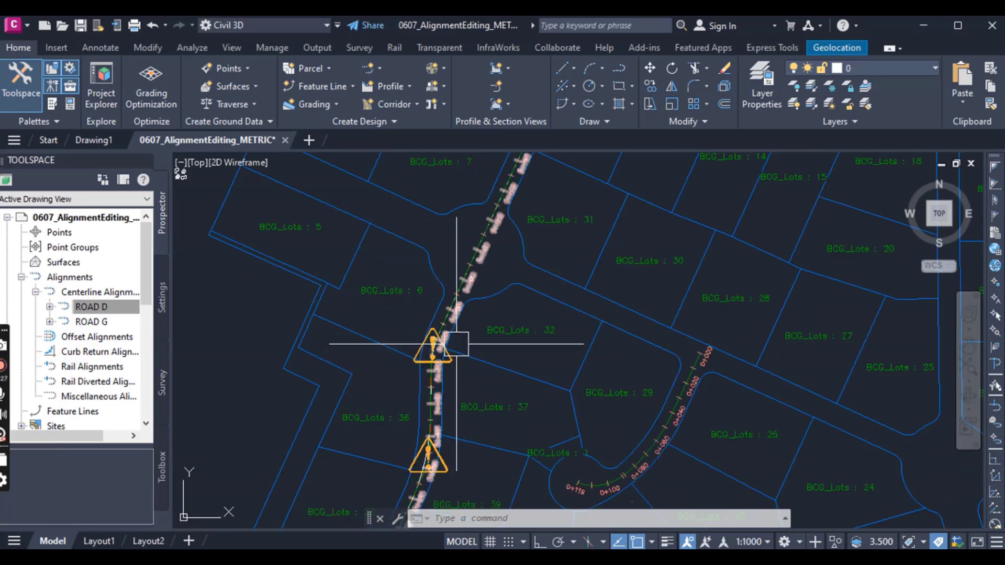
{"action": "scroll", "coordinate": [445, 383], "scroll_direction": "up", "scroll_amount": 6}
{"action": "scroll", "coordinate": [480, 336], "scroll_direction": "down", "scroll_amount": 3}
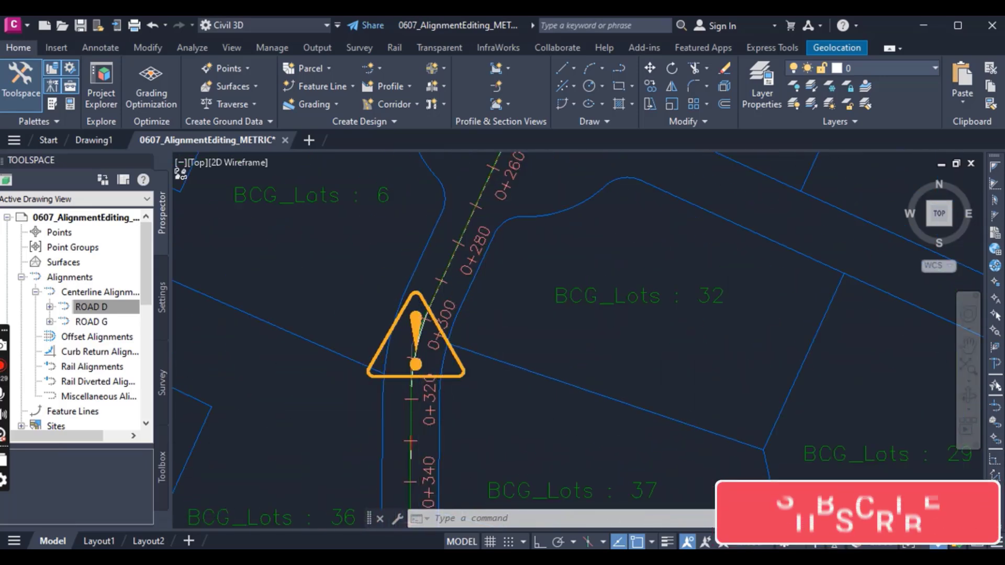
{"action": "scroll", "coordinate": [442, 394], "scroll_direction": "up", "scroll_amount": 1}
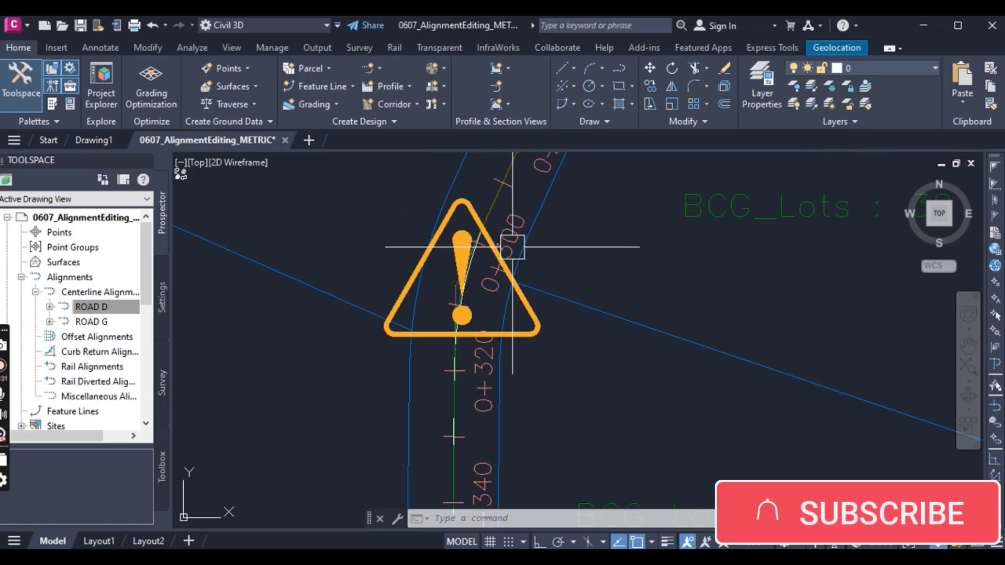
{"action": "mouse_move", "coordinate": [501, 257]}
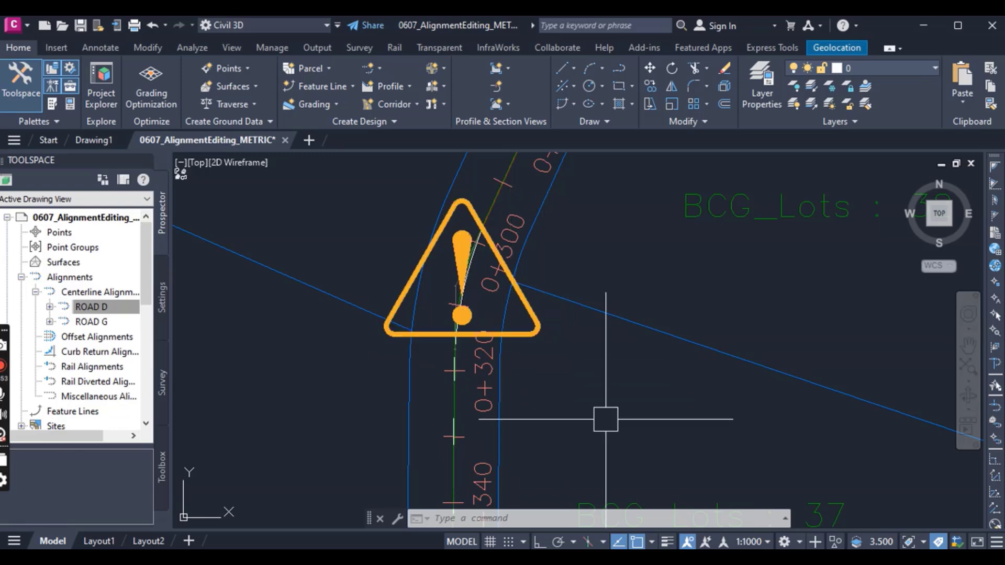
Regenerate the model with REGEN to refresh the display of the ROAD D curve.
{"action": "type", "text": "re"}
{"action": "key", "text": "Return"}
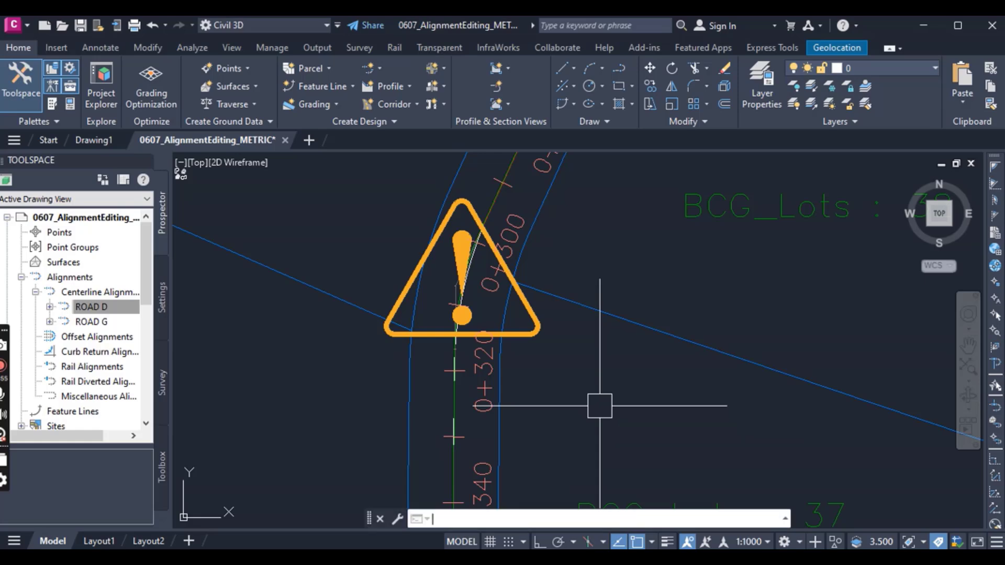
{"action": "type", "text": "gen"}
{"action": "key", "text": "Return"}
{"action": "scroll", "coordinate": [460, 309], "scroll_direction": "up", "scroll_amount": 4}
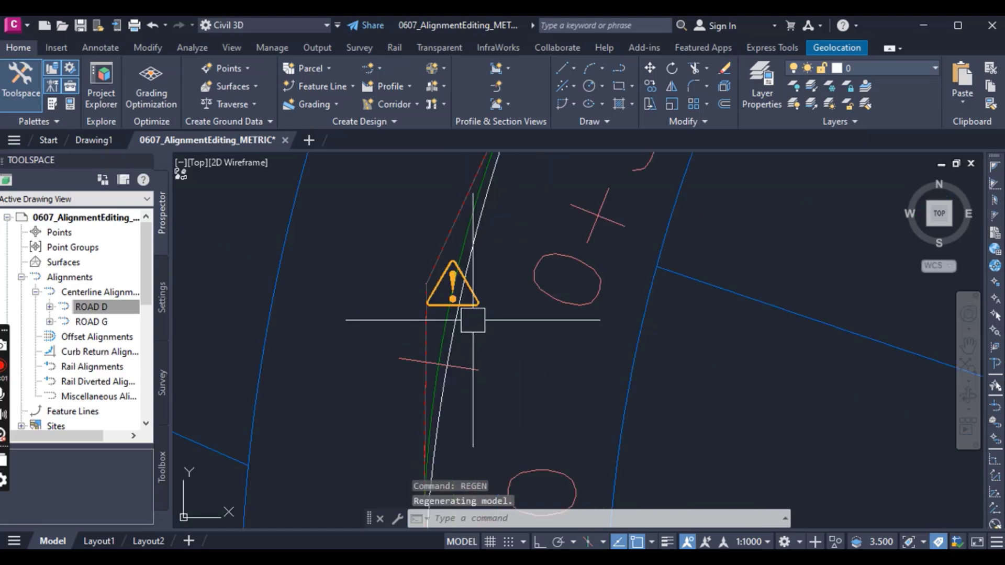
Stretch the radius grip of ROAD D's curve between stations 0+300 and 0+320 onto the white reference arc, then deselect the alignment.
{"action": "mouse_move", "coordinate": [473, 320]}
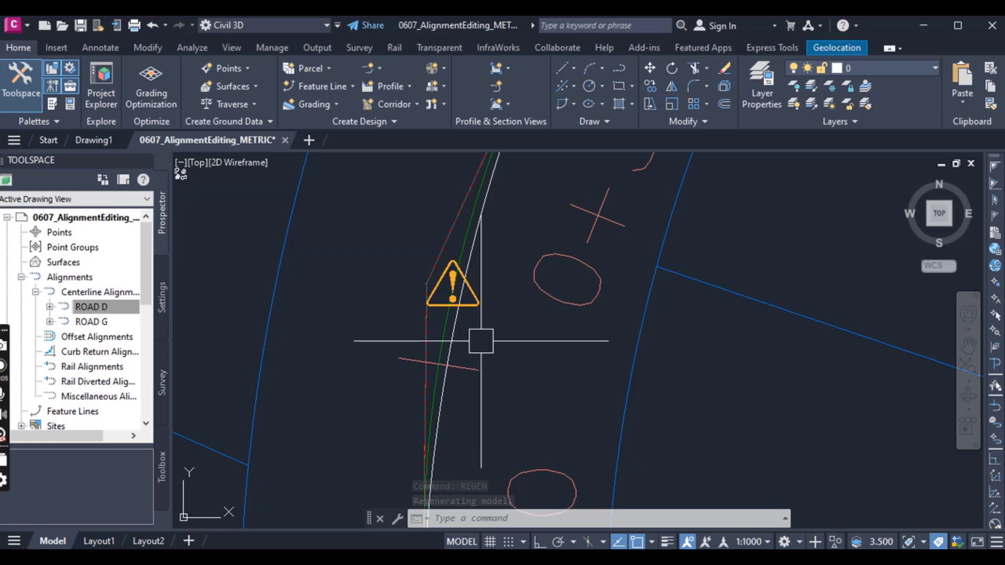
{"action": "scroll", "coordinate": [440, 417], "scroll_direction": "up", "scroll_amount": 3}
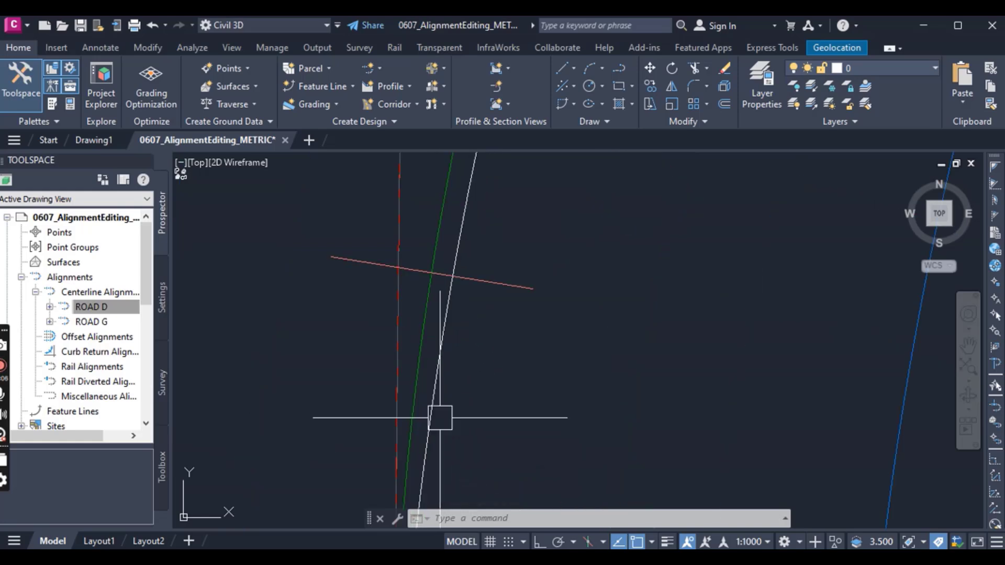
{"action": "left_click", "coordinate": [441, 221]}
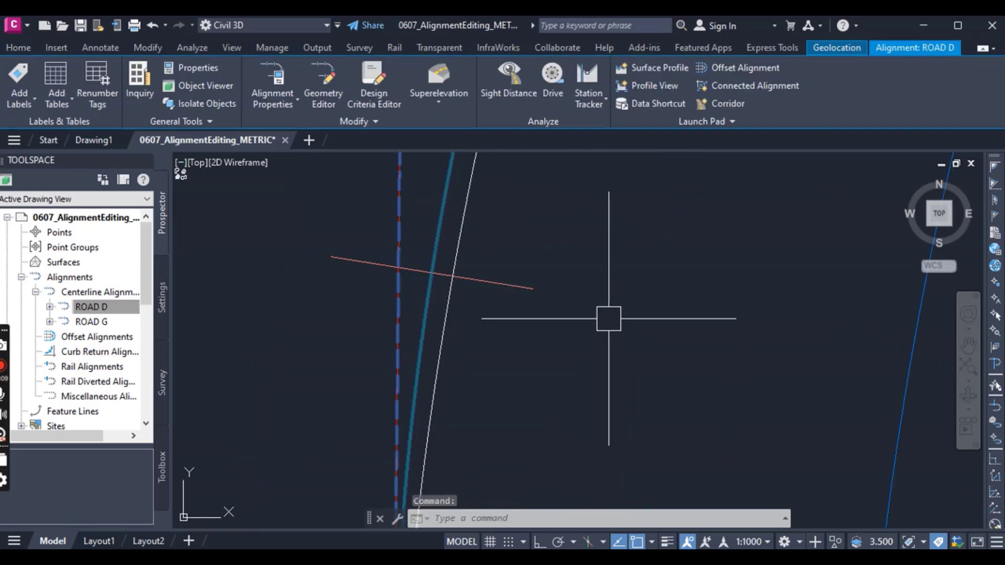
{"action": "mouse_move", "coordinate": [609, 318]}
{"action": "scroll", "coordinate": [608, 318], "scroll_direction": "down", "scroll_amount": 5}
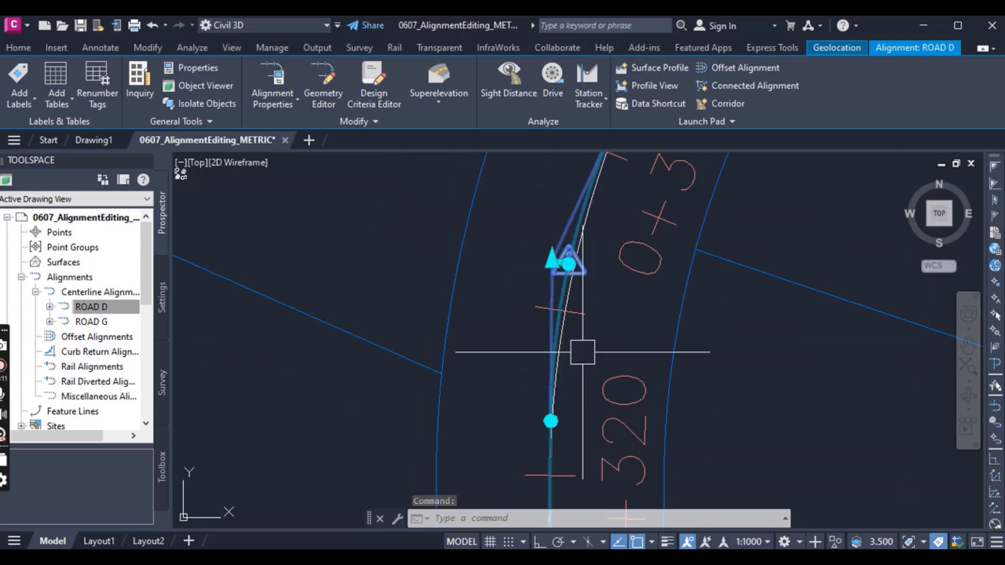
{"action": "scroll", "coordinate": [588, 265], "scroll_direction": "down", "scroll_amount": 5}
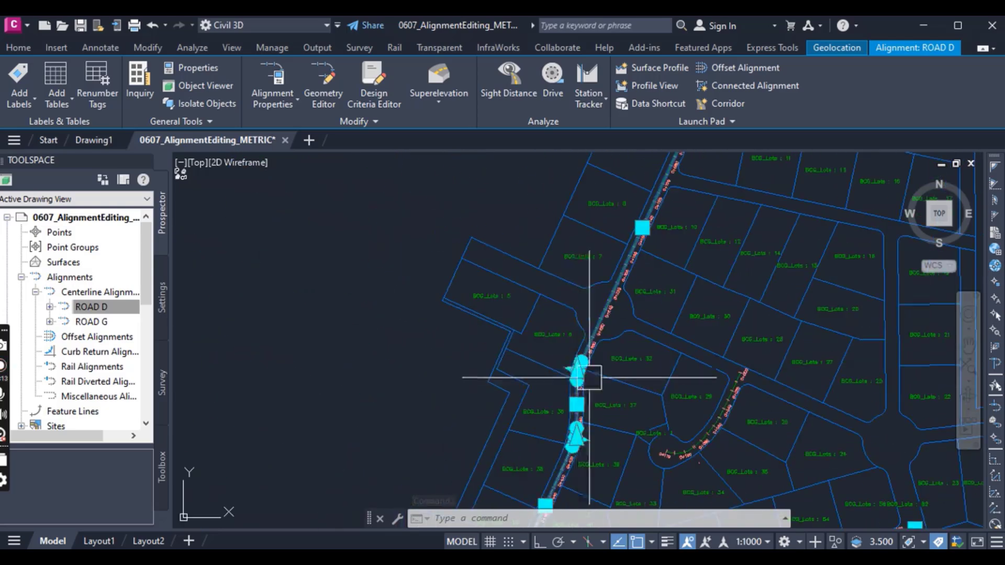
{"action": "scroll", "coordinate": [605, 390], "scroll_direction": "up", "scroll_amount": 8}
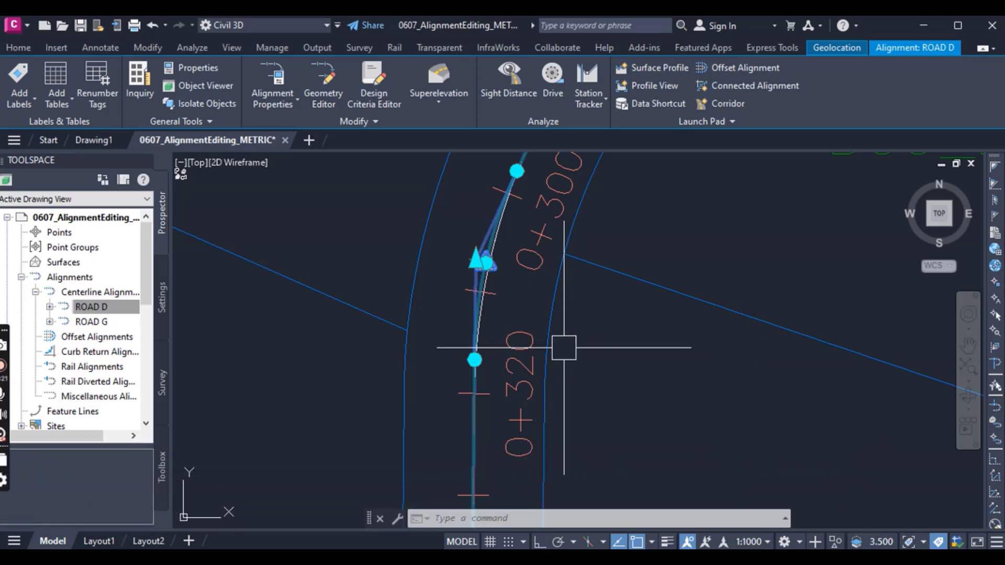
{"action": "scroll", "coordinate": [478, 261], "scroll_direction": "up", "scroll_amount": 6}
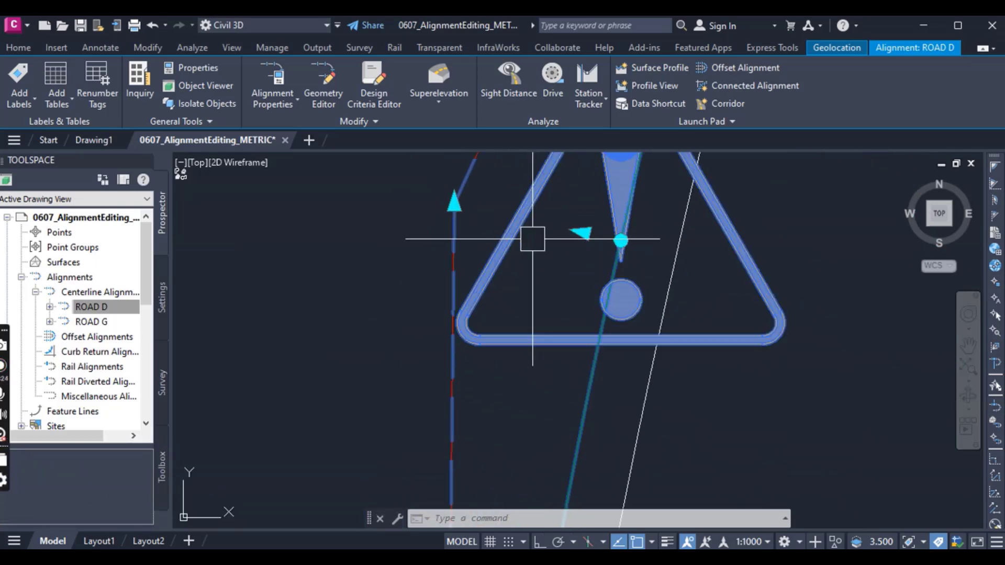
{"action": "left_click", "coordinate": [580, 233]}
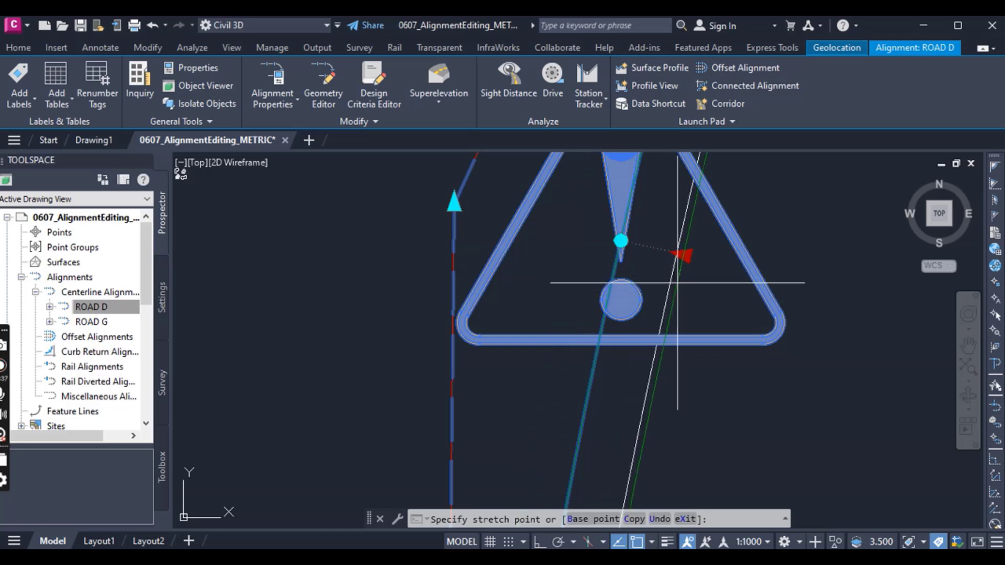
{"action": "left_click", "coordinate": [676, 252]}
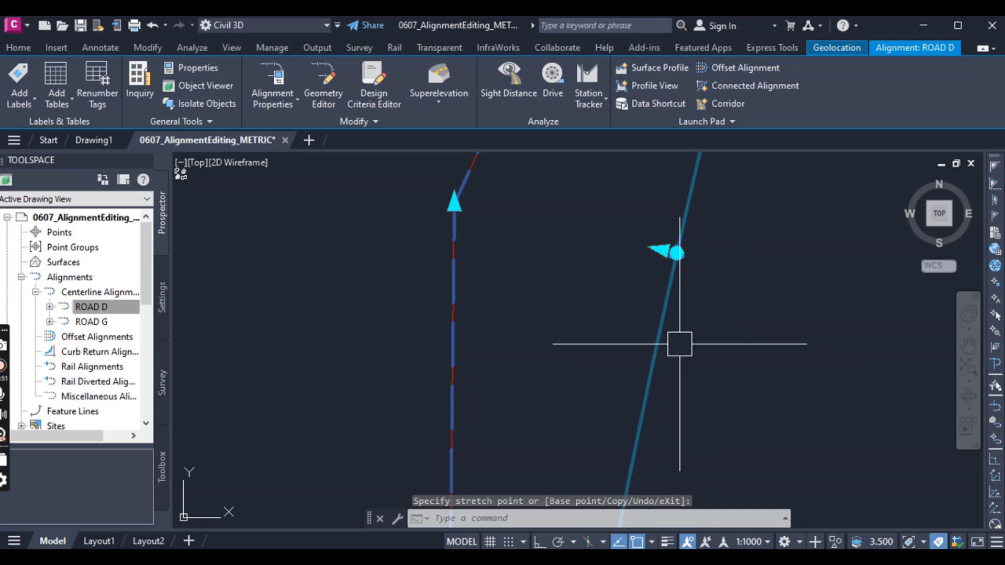
{"action": "scroll", "coordinate": [674, 346], "scroll_direction": "down", "scroll_amount": 8}
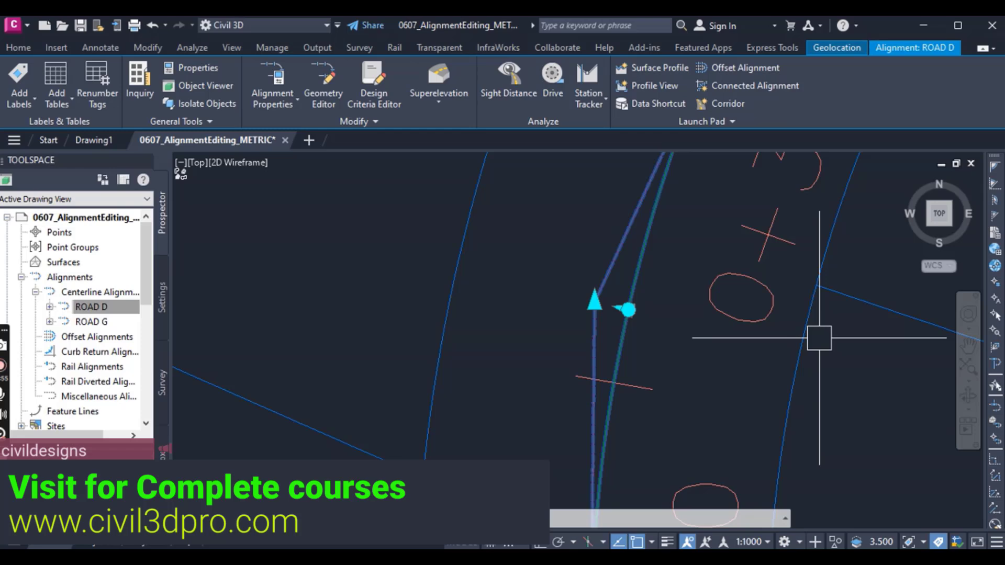
{"action": "scroll", "coordinate": [616, 343], "scroll_direction": "up", "scroll_amount": 5}
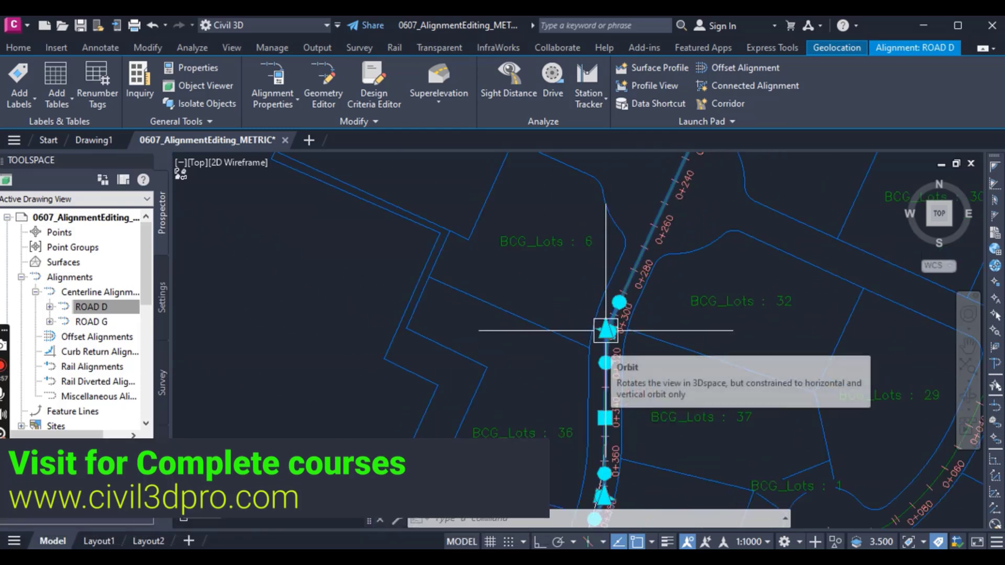
{"action": "key", "text": "Escape"}
{"action": "scroll", "coordinate": [572, 283], "scroll_direction": "up", "scroll_amount": 4}
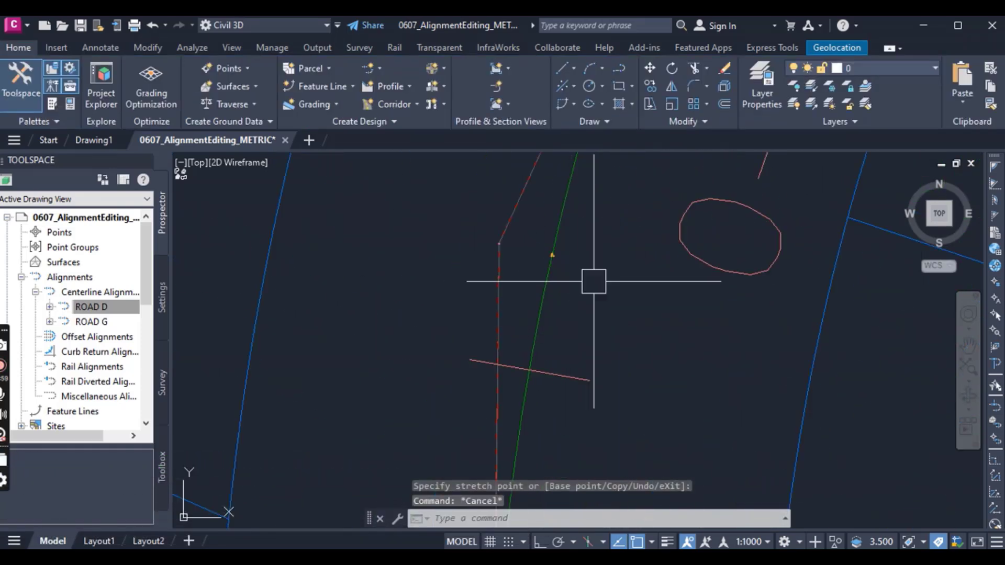
Examine the edited ROAD D curve between stations 0+300 and 0+320 and the alignment course toward station 0+380.
{"action": "scroll", "coordinate": [565, 299], "scroll_direction": "down", "scroll_amount": 2}
{"action": "scroll", "coordinate": [565, 299], "scroll_direction": "down", "scroll_amount": 5}
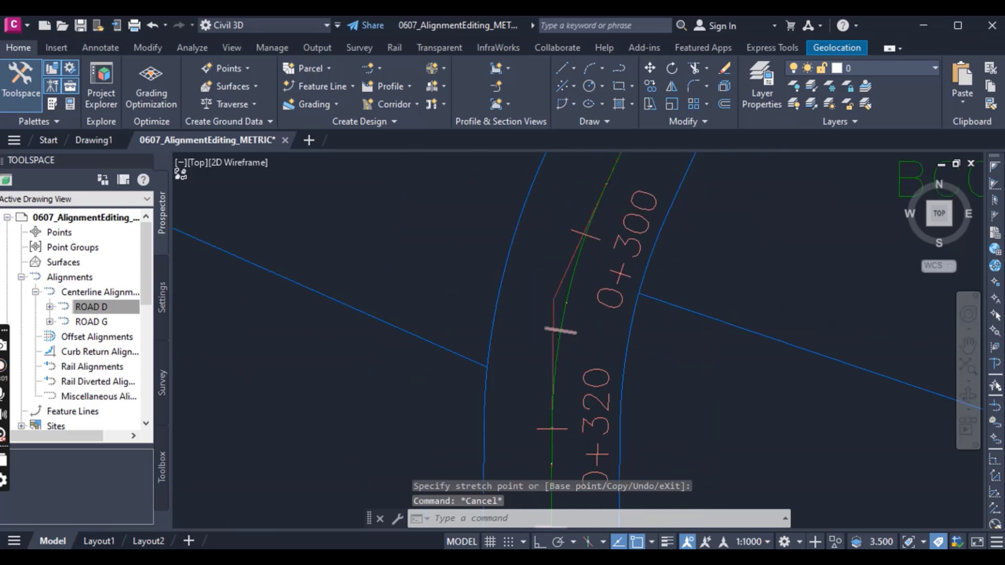
{"action": "scroll", "coordinate": [564, 332], "scroll_direction": "up", "scroll_amount": 4}
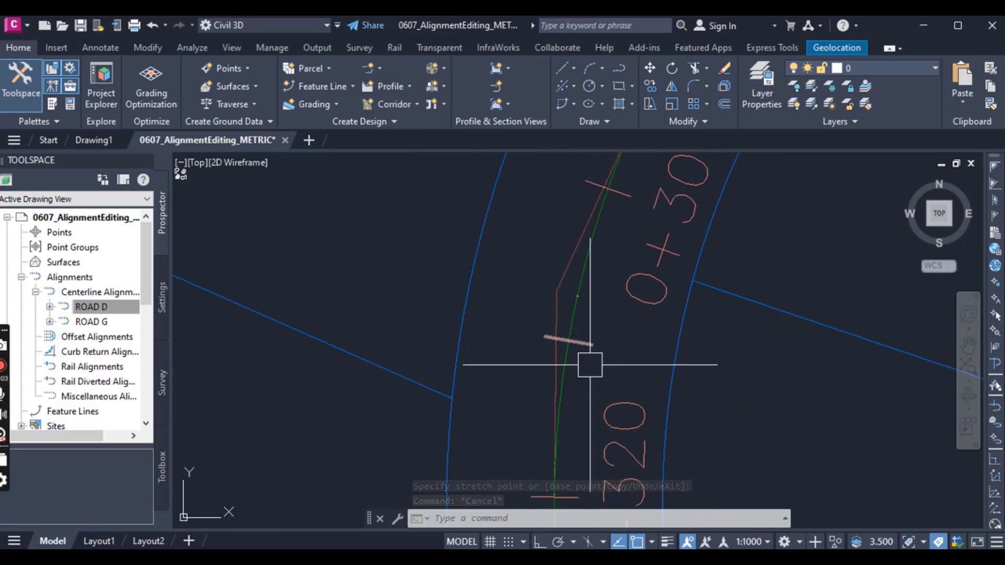
{"action": "scroll", "coordinate": [585, 364], "scroll_direction": "down", "scroll_amount": 6}
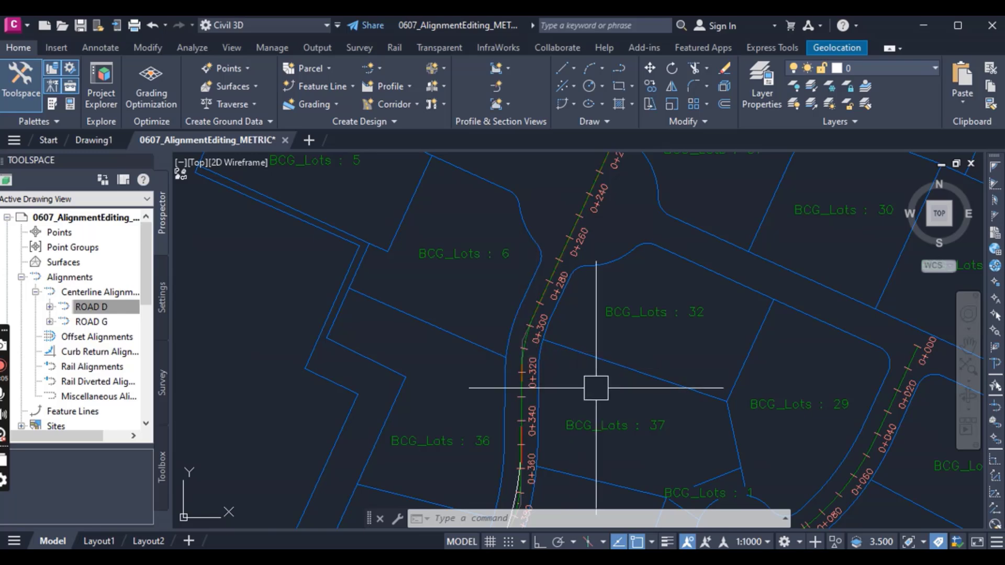
{"action": "scroll", "coordinate": [573, 384], "scroll_direction": "up", "scroll_amount": 4}
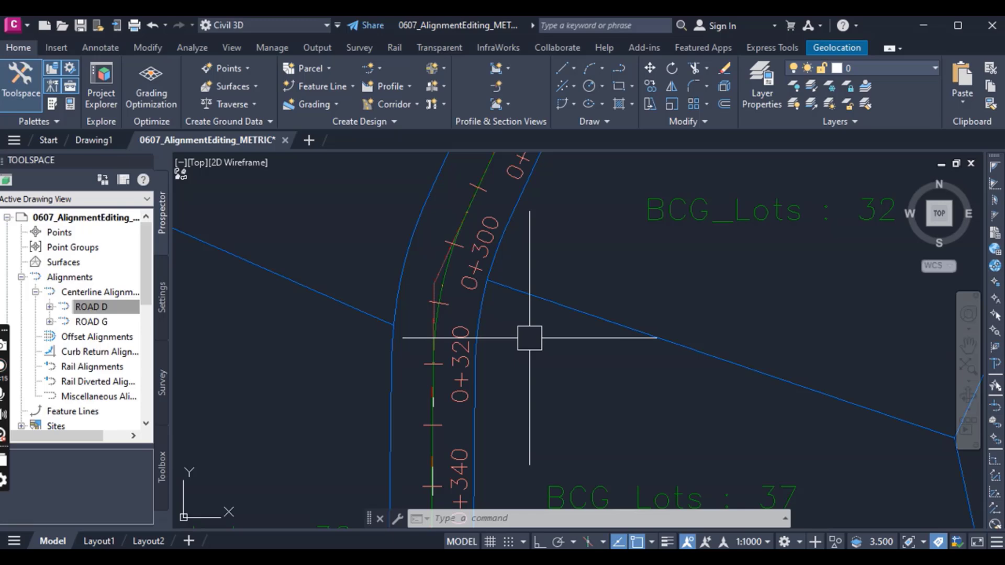
{"action": "scroll", "coordinate": [528, 337], "scroll_direction": "down", "scroll_amount": 3}
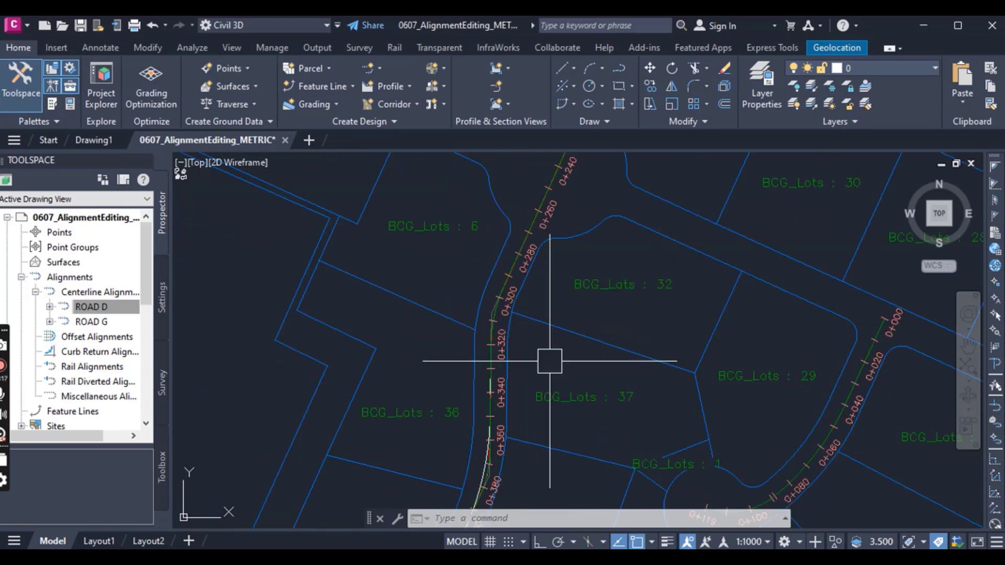
{"action": "mouse_move", "coordinate": [549, 357]}
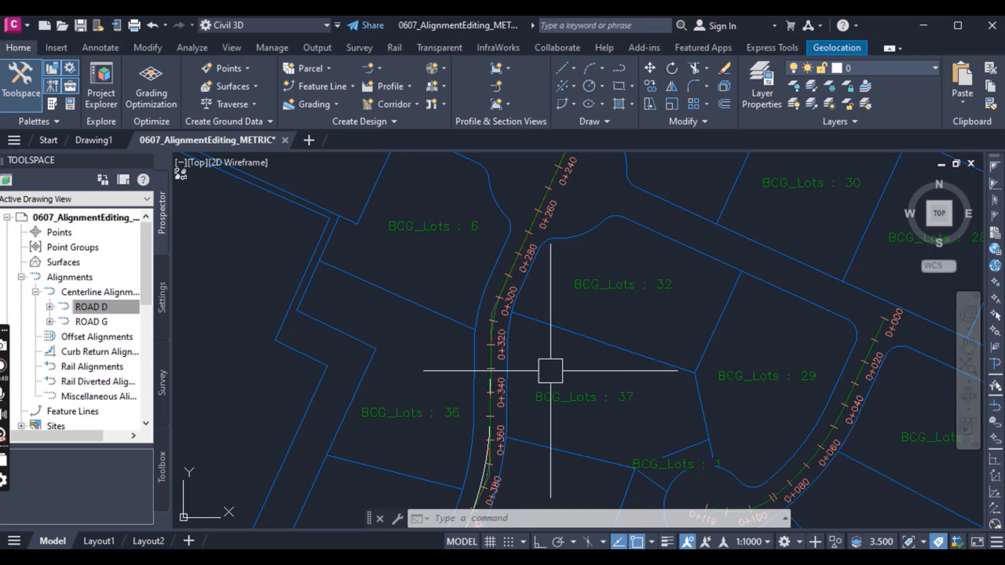
{"action": "scroll", "coordinate": [550, 371], "scroll_direction": "down", "scroll_amount": 3}
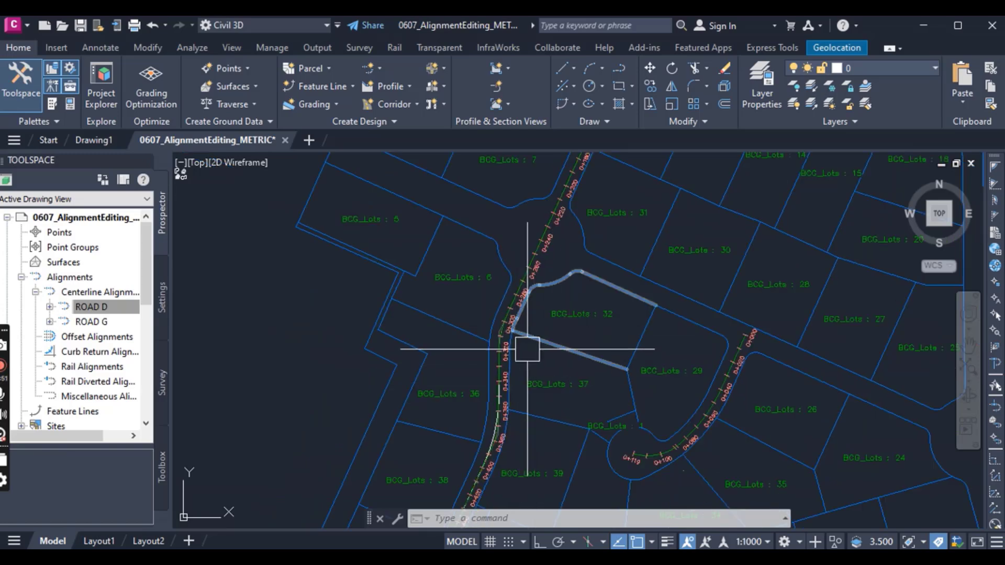
{"action": "scroll", "coordinate": [549, 354], "scroll_direction": "up", "scroll_amount": 2}
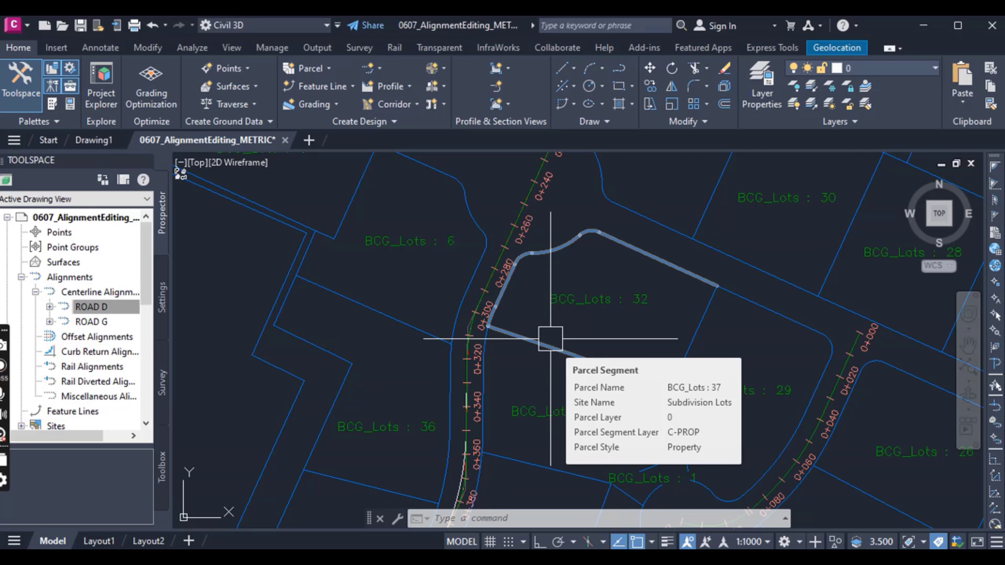
{"action": "scroll", "coordinate": [466, 372], "scroll_direction": "up", "scroll_amount": 5}
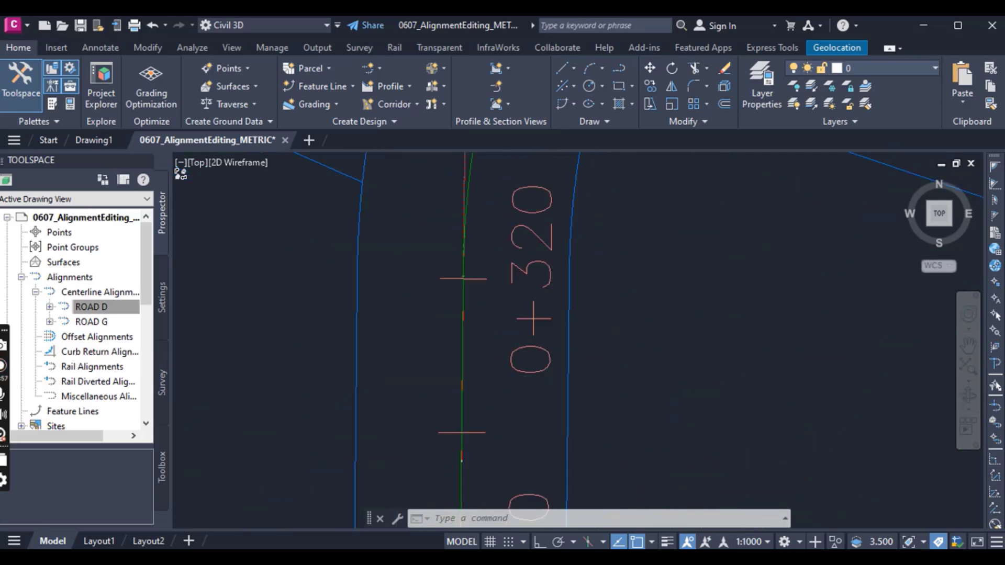
Select the ROAD D alignment at its curve near station 0+310 and open its geometry for editing with the alignment layout tools.
{"action": "scroll", "coordinate": [494, 258], "scroll_direction": "down", "scroll_amount": 3}
{"action": "scroll", "coordinate": [482, 242], "scroll_direction": "up", "scroll_amount": 3}
{"action": "left_click", "coordinate": [460, 278]}
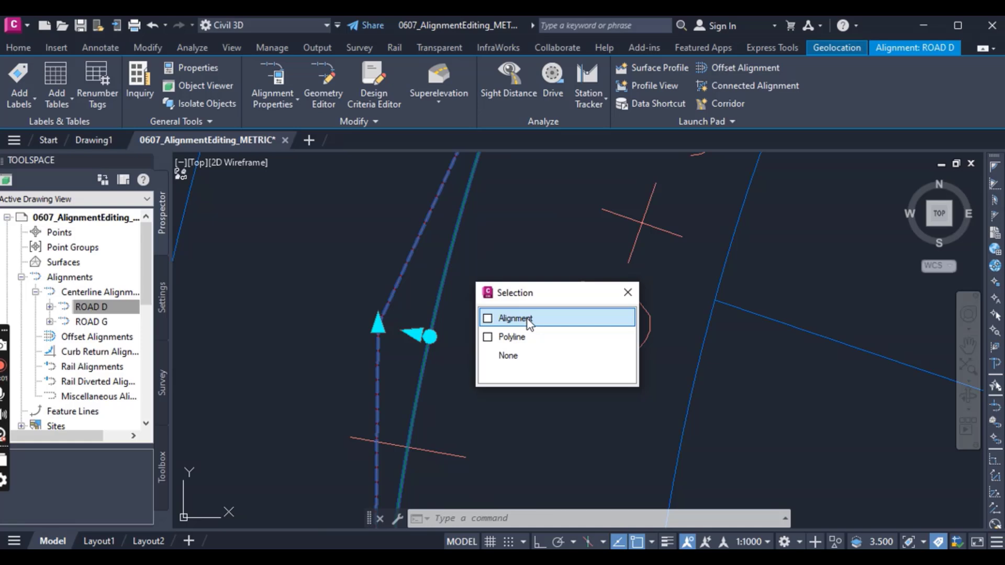
{"action": "left_click", "coordinate": [527, 319]}
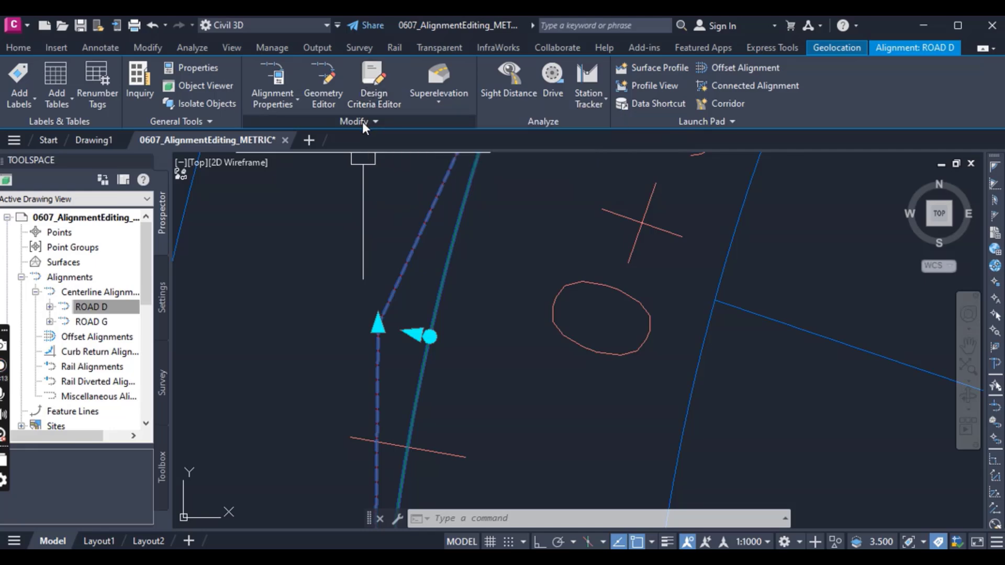
{"action": "left_click", "coordinate": [322, 86]}
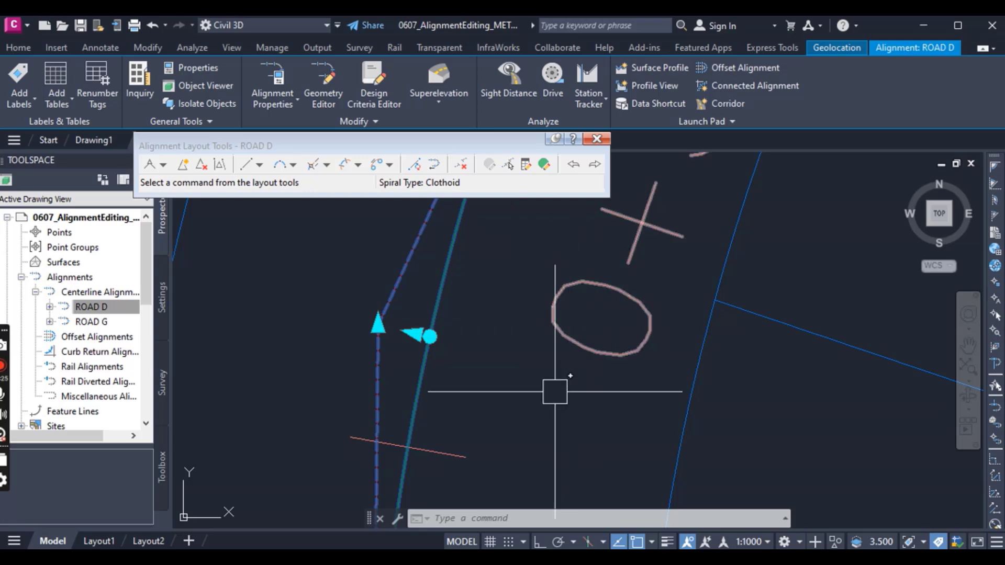
{"action": "right_click", "coordinate": [535, 394]}
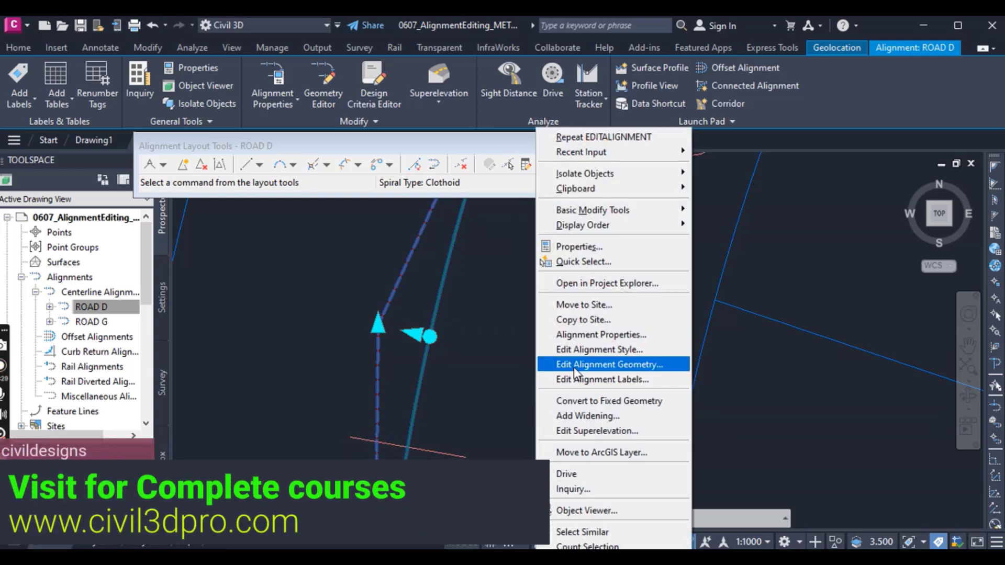
{"action": "left_click", "coordinate": [570, 366]}
{"action": "left_click", "coordinate": [495, 374]}
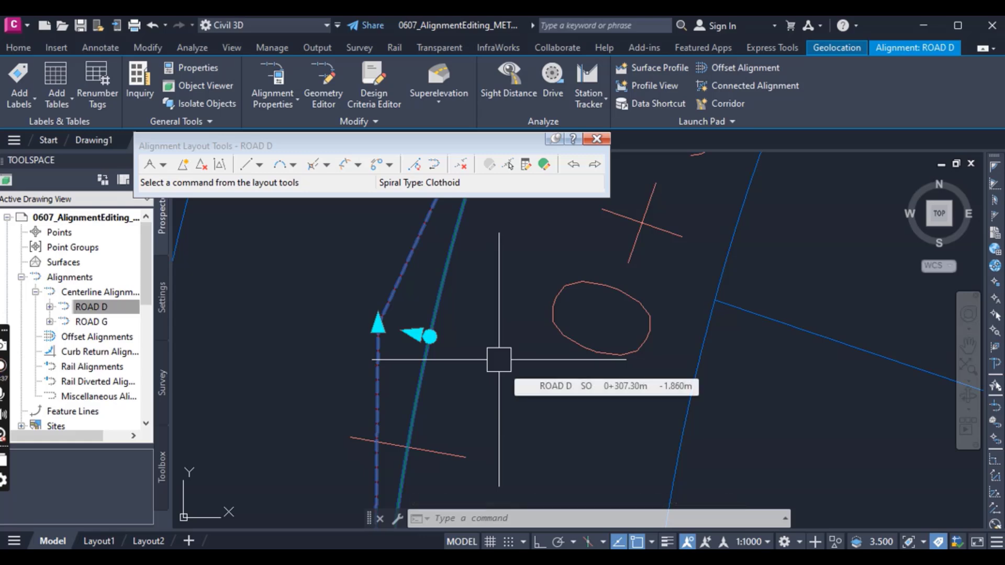
Open the alignment entities table for ROAD D, narrow its Type column slightly, and locate line 3 in the drawing.
{"action": "left_click", "coordinate": [543, 165]}
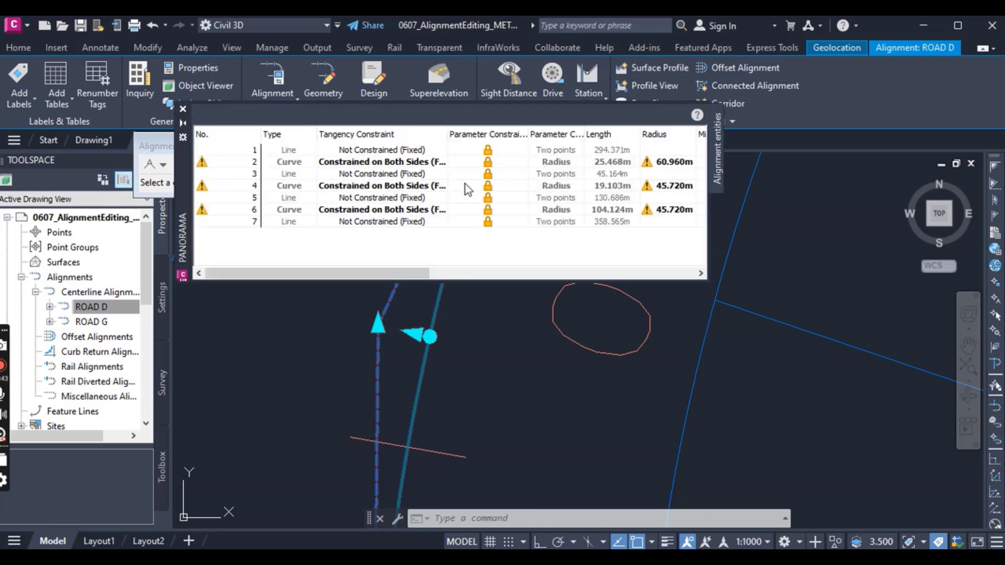
{"action": "left_click", "coordinate": [280, 197]}
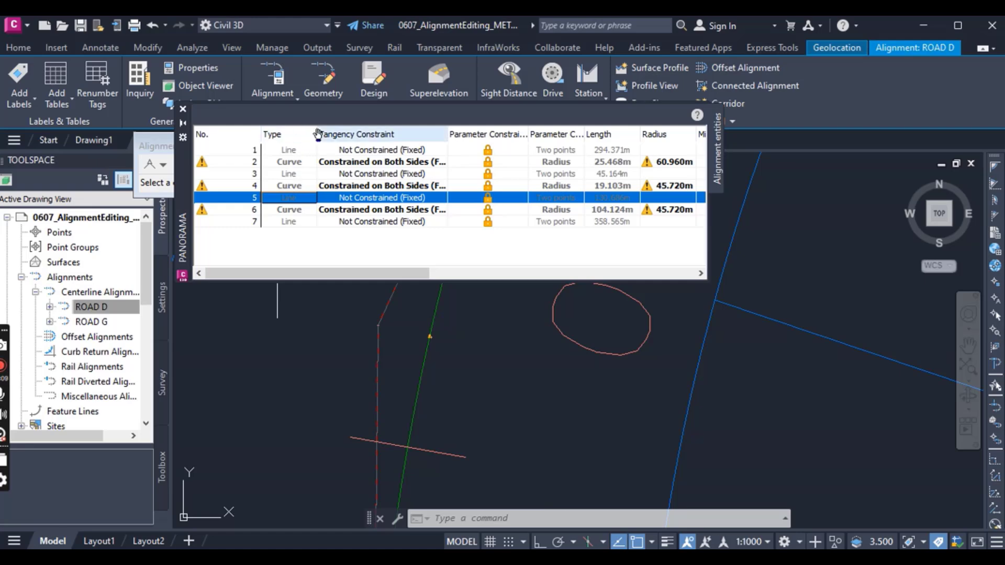
{"action": "left_click_drag", "start_coordinate": [317, 129], "coordinate": [308, 129]}
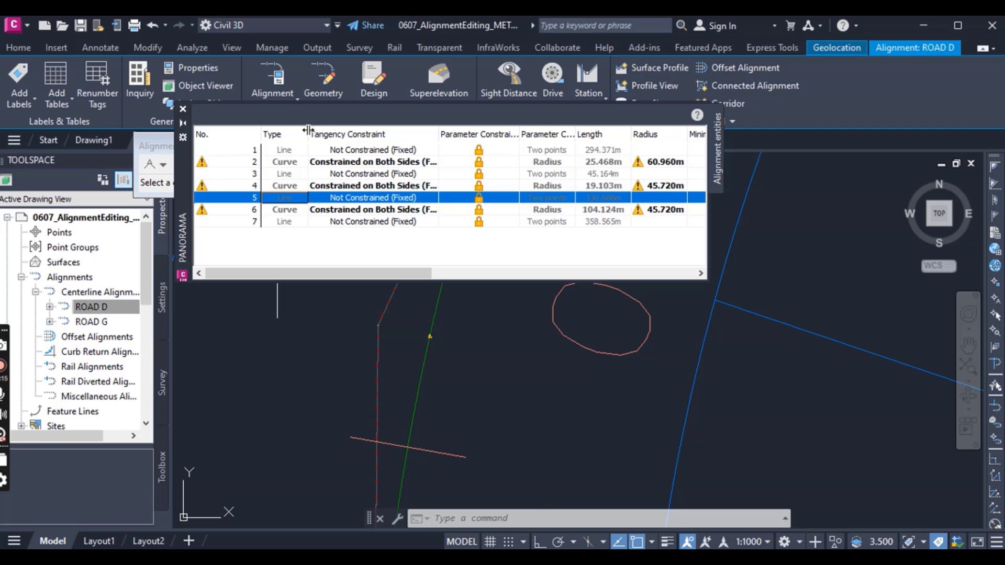
{"action": "right_click", "coordinate": [289, 135]}
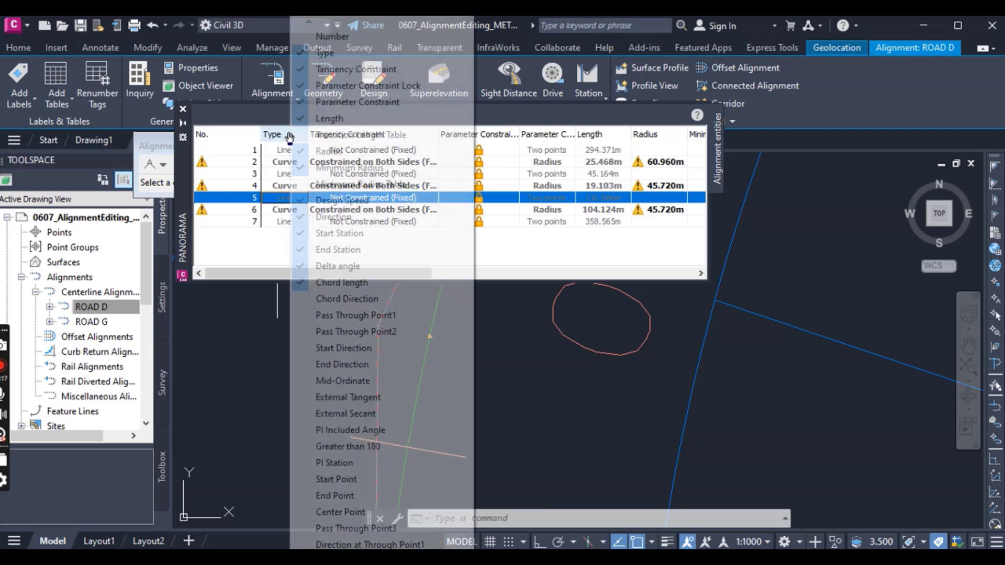
{"action": "left_click", "coordinate": [276, 137]}
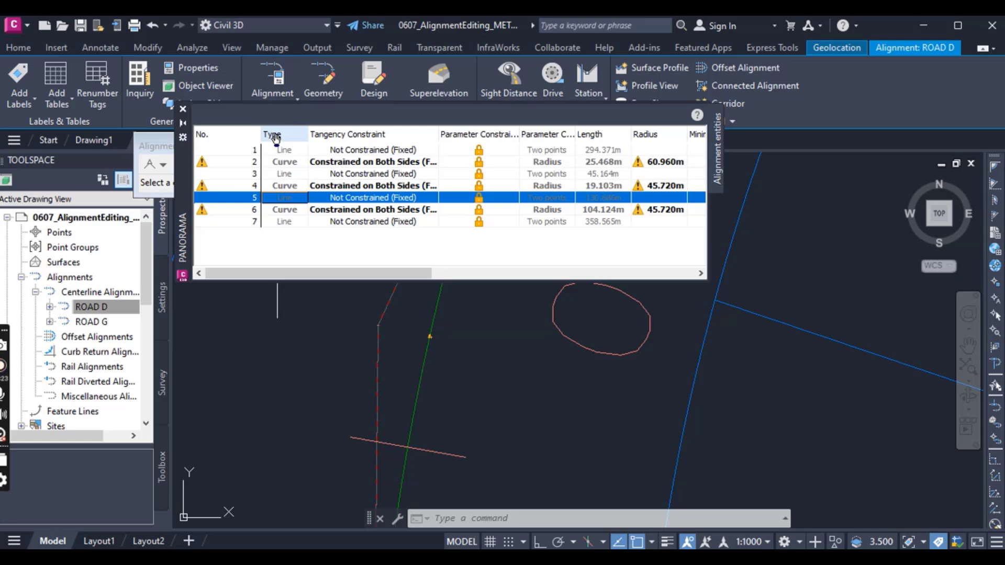
{"action": "left_click", "coordinate": [339, 177]}
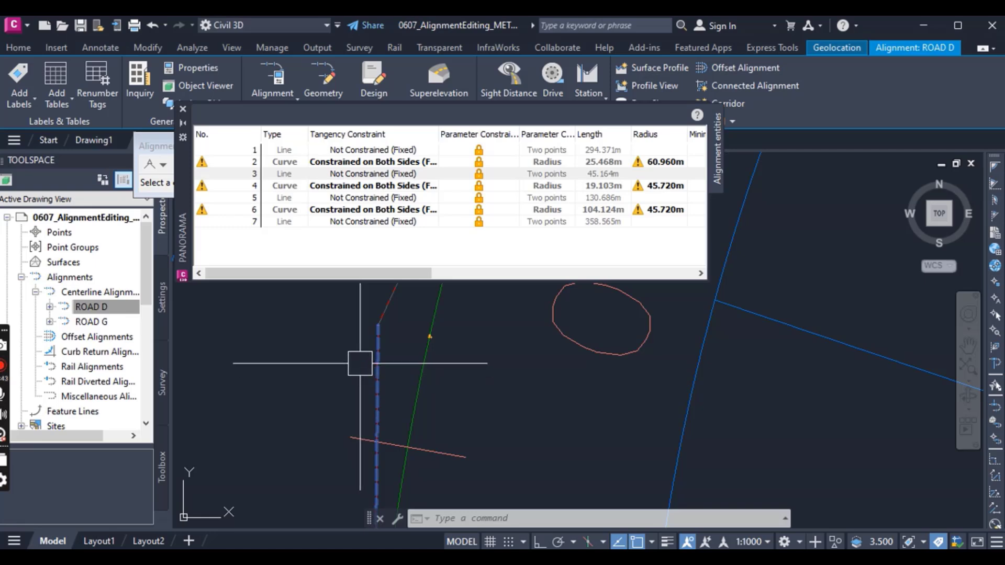
{"action": "left_click", "coordinate": [481, 173]}
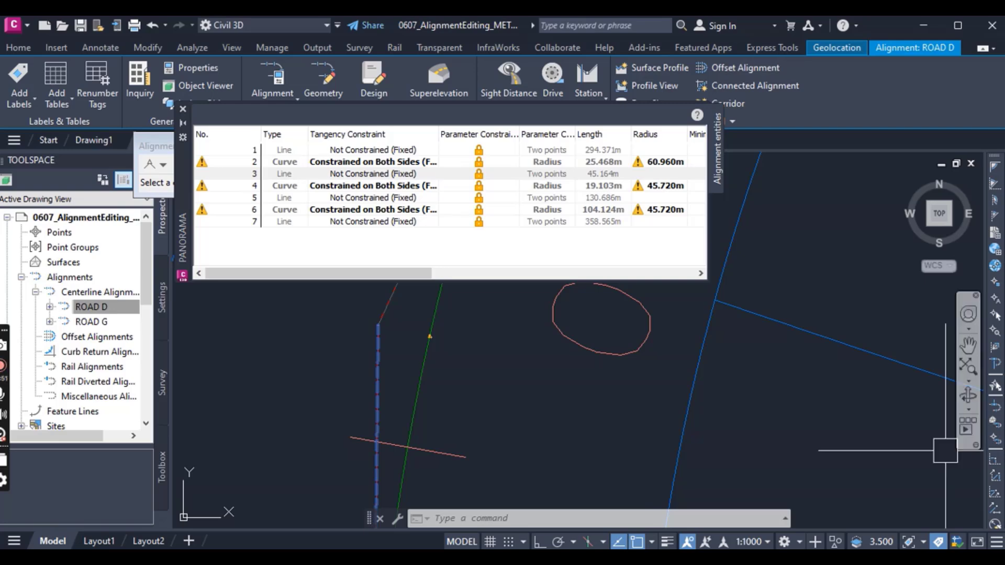
{"action": "left_click", "coordinate": [413, 176]}
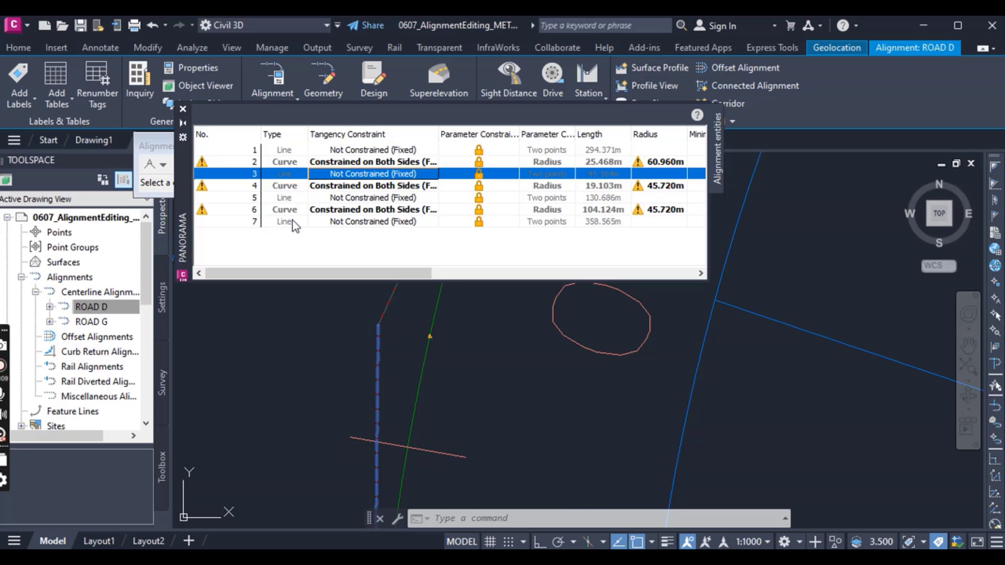
Review the column visibility settings of the alignment entities table in Customize Columns, leaving them unchanged.
{"action": "right_click", "coordinate": [287, 132]}
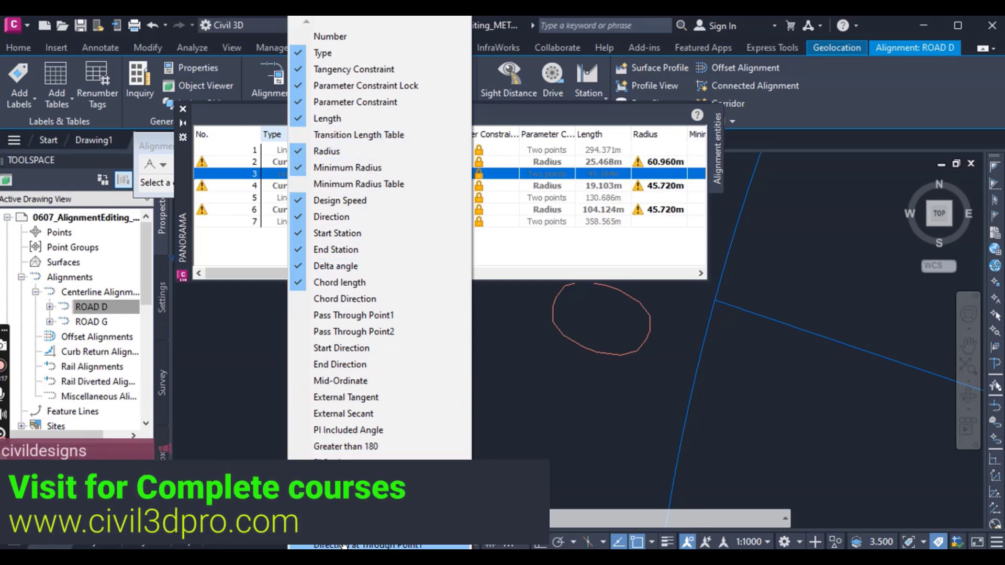
{"action": "mouse_move", "coordinate": [366, 549]}
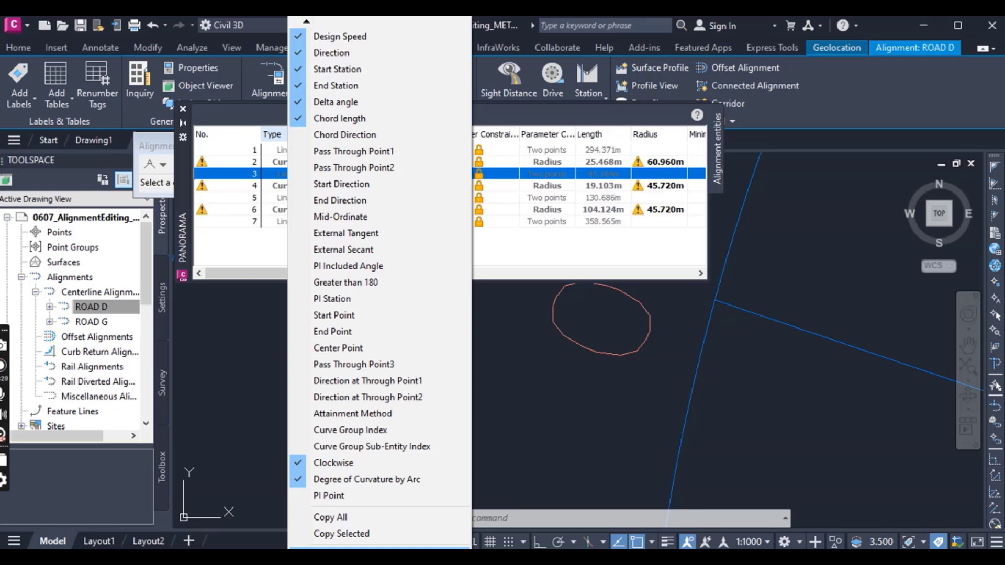
{"action": "left_click", "coordinate": [356, 546]}
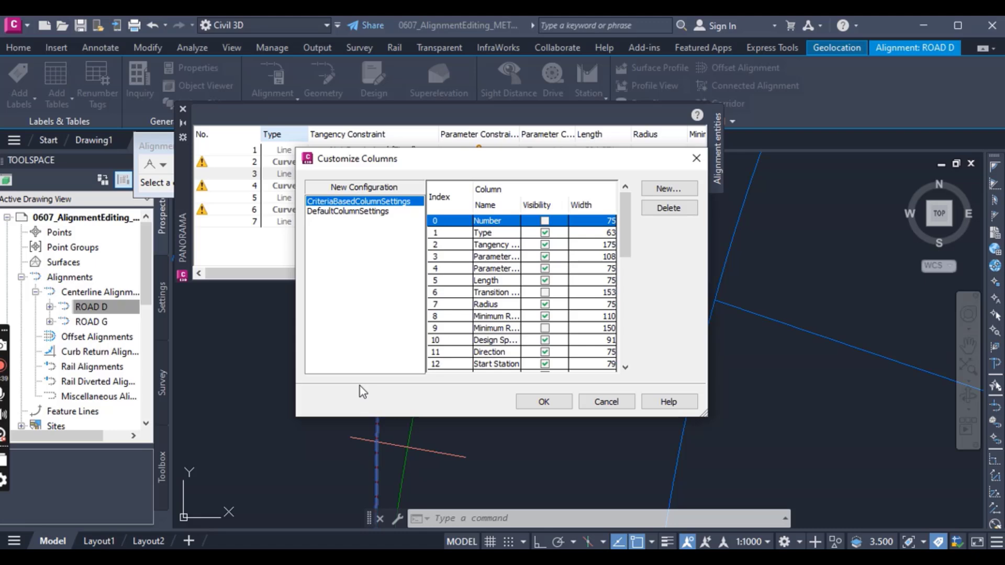
{"action": "scroll", "coordinate": [559, 341], "scroll_direction": "down", "scroll_amount": 2}
{"action": "scroll", "coordinate": [562, 347], "scroll_direction": "up", "scroll_amount": 2}
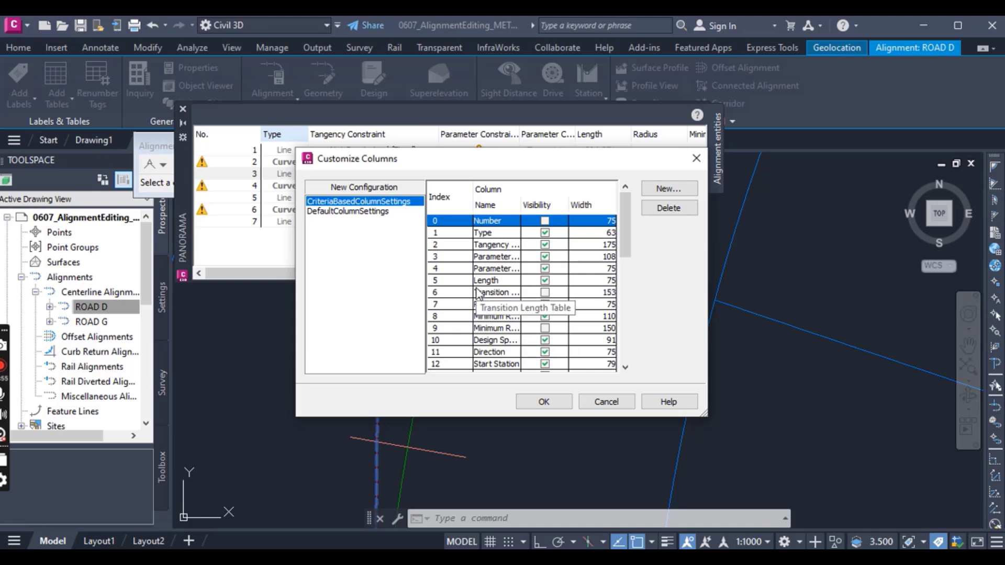
{"action": "left_click", "coordinate": [696, 158]}
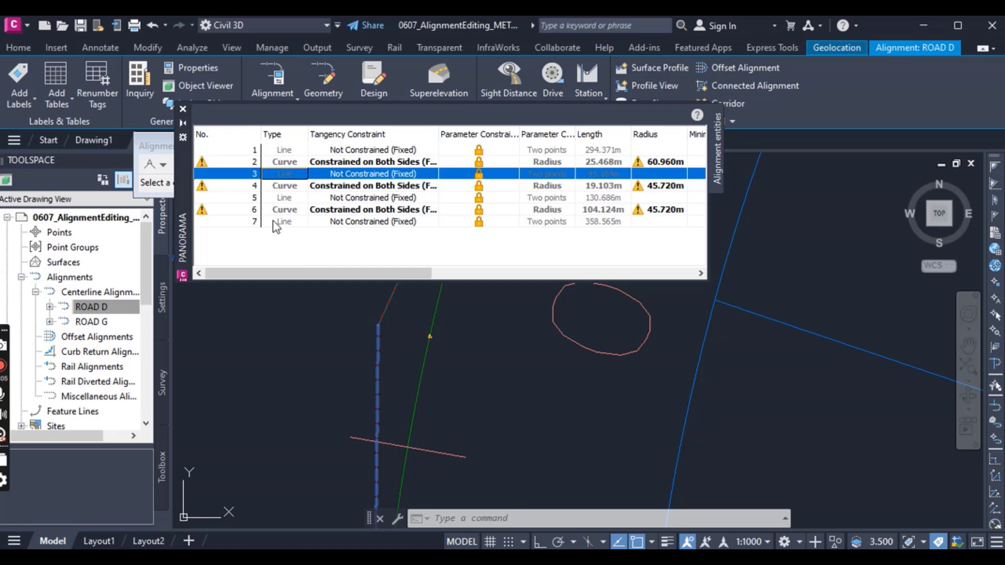
Set the radius of curve 4 in the alignment entities table to 121.92 m and close the table.
{"action": "left_click", "coordinate": [244, 186]}
{"action": "left_click", "coordinate": [661, 186]}
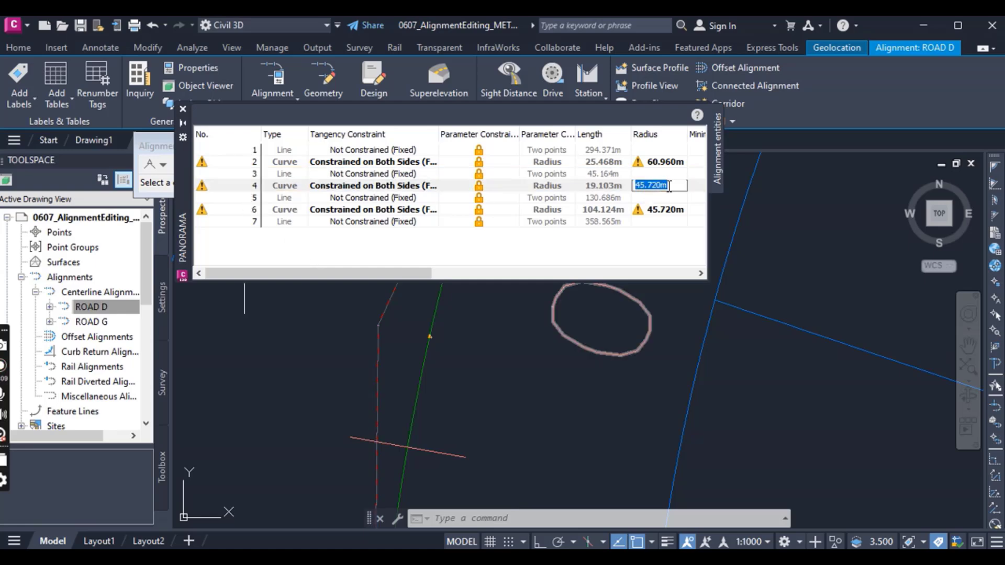
{"action": "type", "text": "121.92"}
{"action": "key", "text": "Return"}
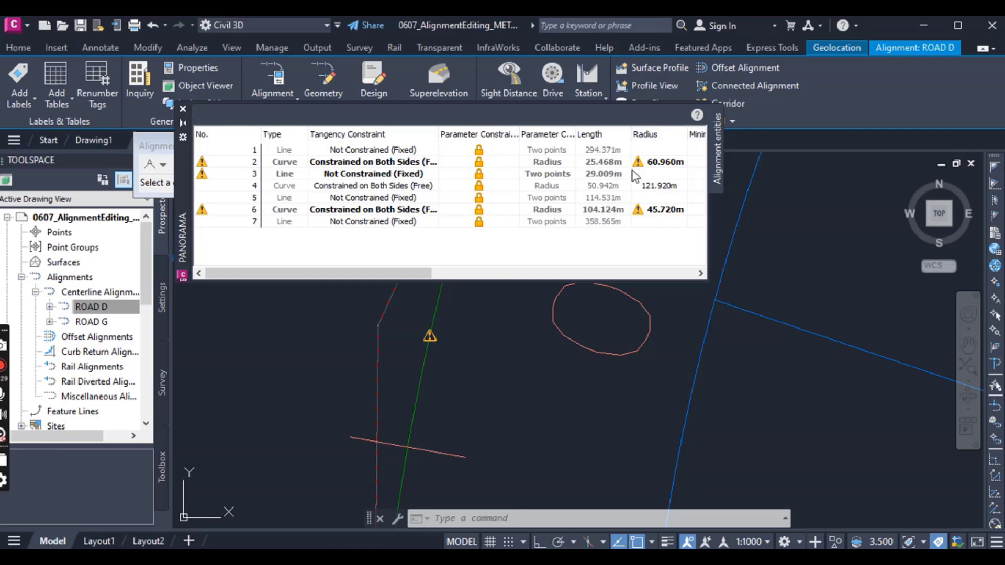
{"action": "left_click", "coordinate": [182, 109]}
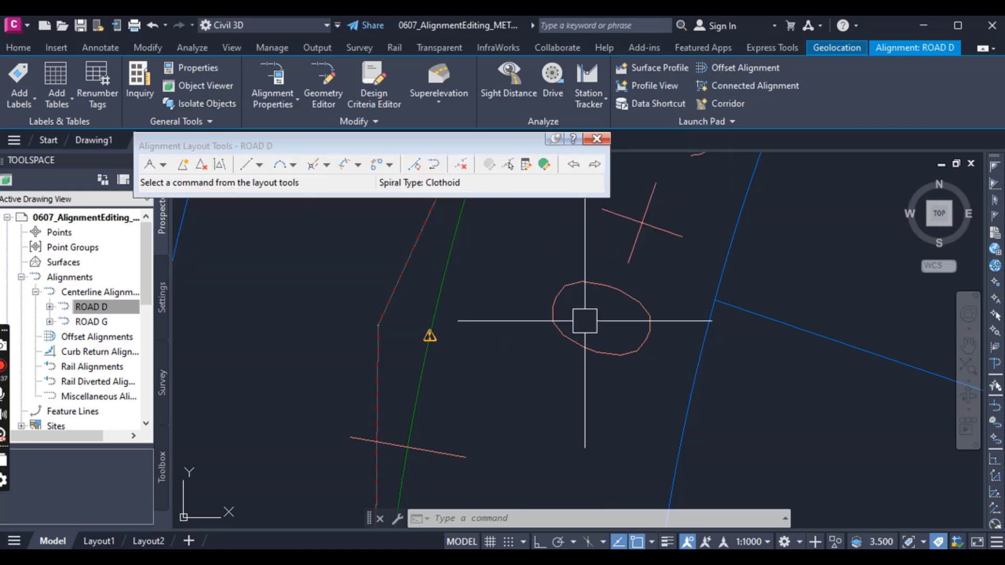
Examine ROAD D against the white reference arcs, down to the large southern curve between stations 0+500 and 0+640.
{"action": "scroll", "coordinate": [530, 301], "scroll_direction": "down", "scroll_amount": 5}
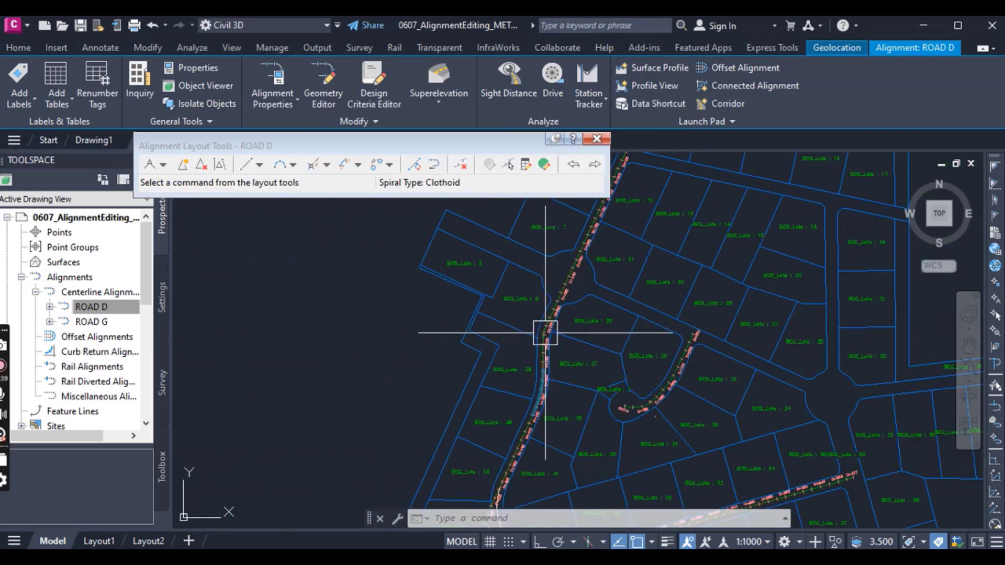
{"action": "scroll", "coordinate": [565, 286], "scroll_direction": "down", "scroll_amount": 3}
{"action": "scroll", "coordinate": [556, 395], "scroll_direction": "up", "scroll_amount": 4}
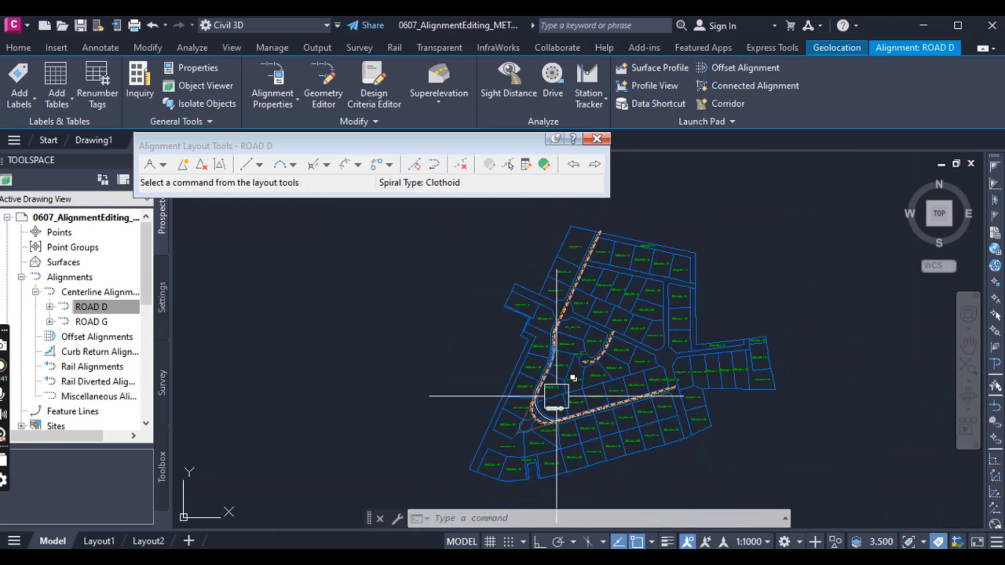
{"action": "scroll", "coordinate": [560, 335], "scroll_direction": "up", "scroll_amount": 3}
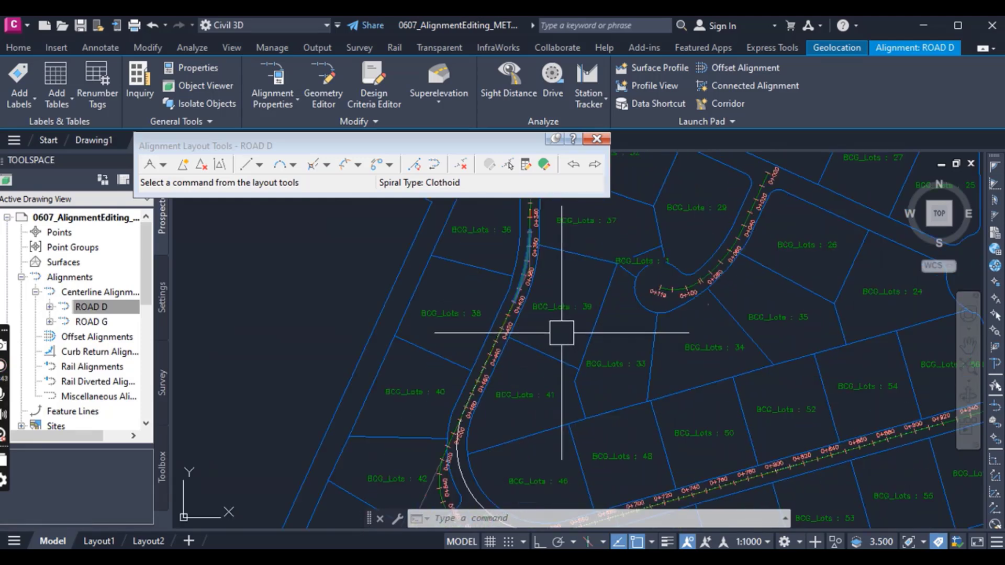
{"action": "scroll", "coordinate": [530, 333], "scroll_direction": "down", "scroll_amount": 4}
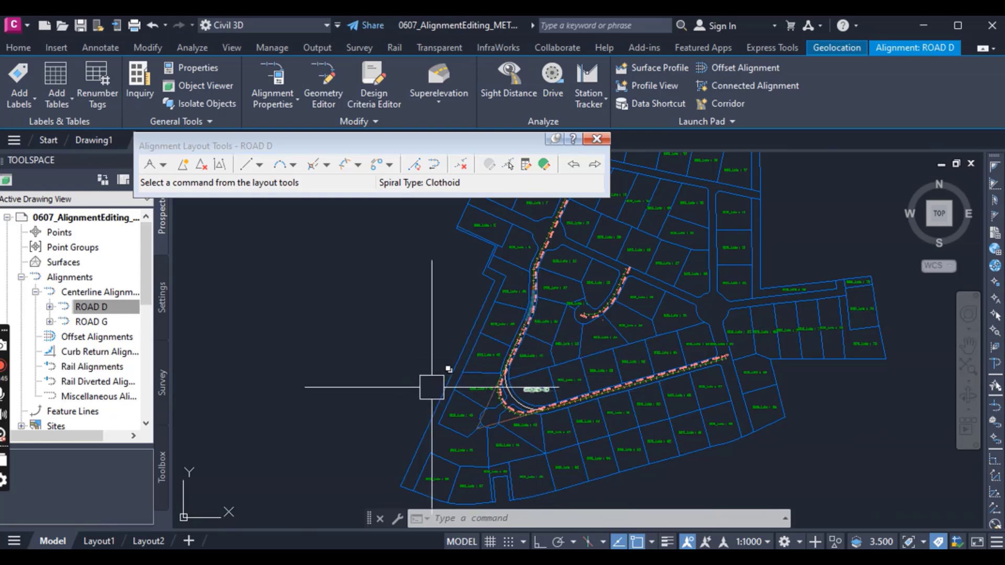
{"action": "middle_click_drag", "start_coordinate": [407, 356], "coordinate": [342, 310]}
{"action": "scroll", "coordinate": [455, 356], "scroll_direction": "up", "scroll_amount": 5}
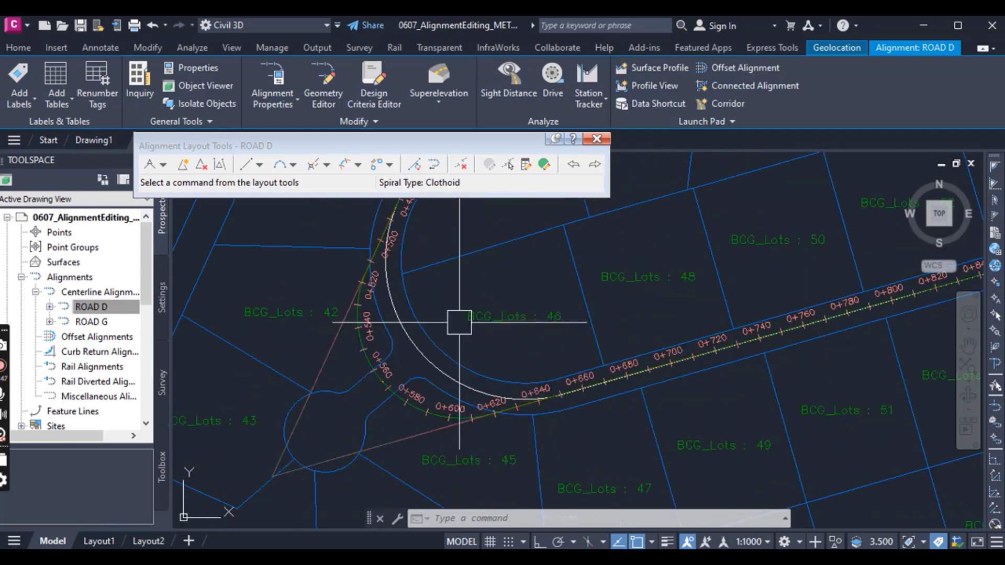
Compare ROAD D's southern curve with the white reference arc, including its radius design warning near station 0+560.
{"action": "scroll", "coordinate": [458, 346], "scroll_direction": "down", "scroll_amount": 2}
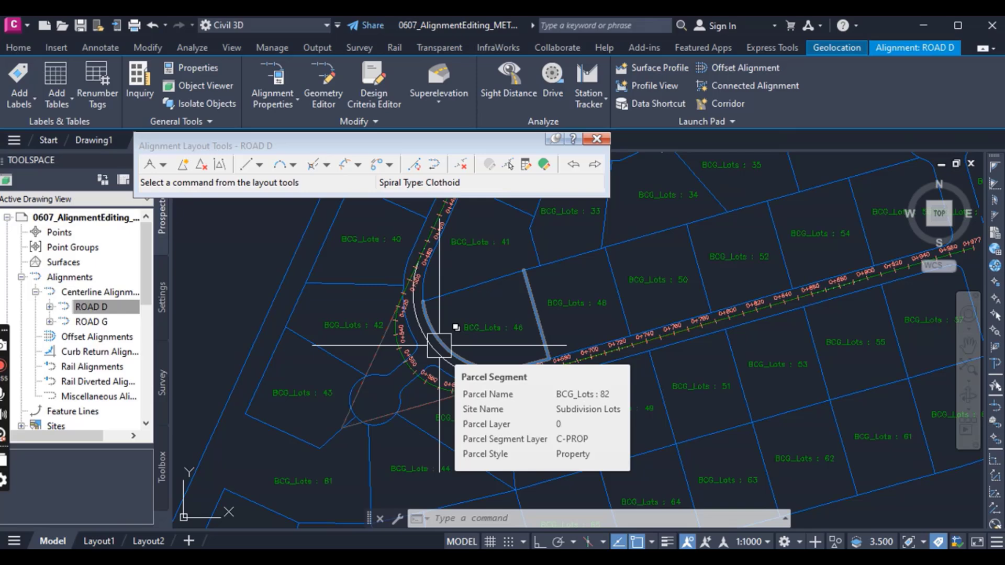
{"action": "scroll", "coordinate": [448, 336], "scroll_direction": "down", "scroll_amount": 1}
{"action": "scroll", "coordinate": [456, 303], "scroll_direction": "up", "scroll_amount": 1}
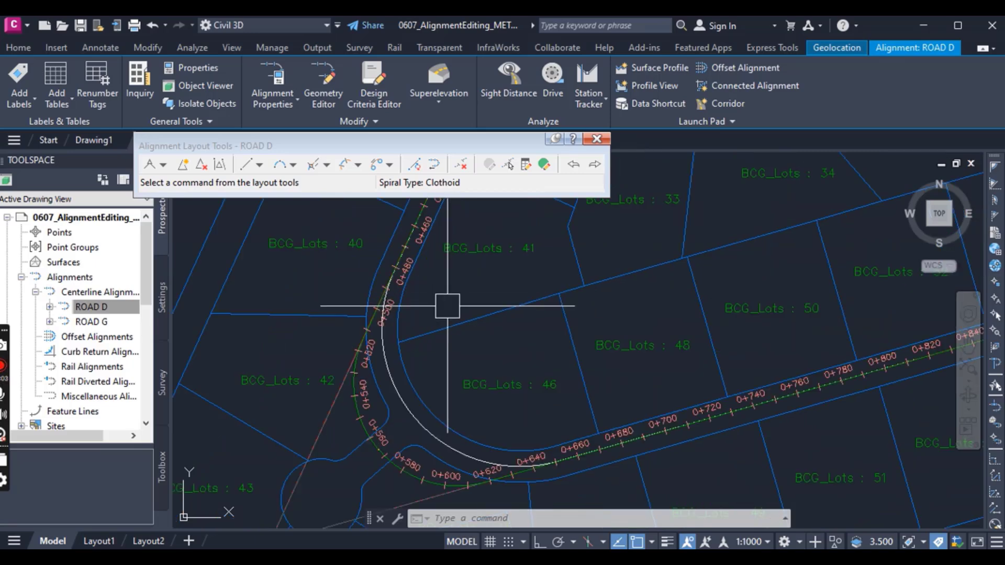
{"action": "scroll", "coordinate": [441, 293], "scroll_direction": "up", "scroll_amount": 1}
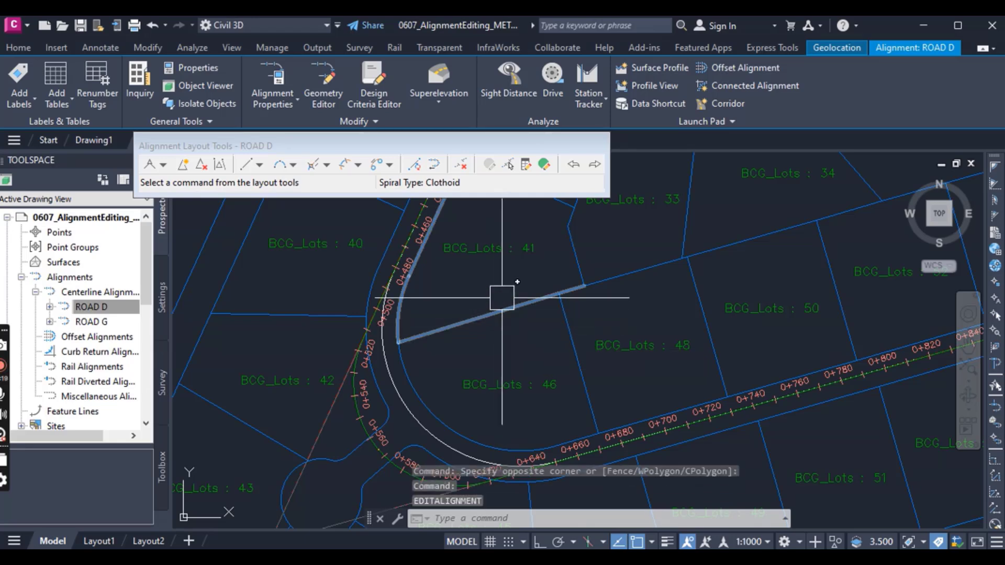
{"action": "scroll", "coordinate": [482, 348], "scroll_direction": "down", "scroll_amount": 4}
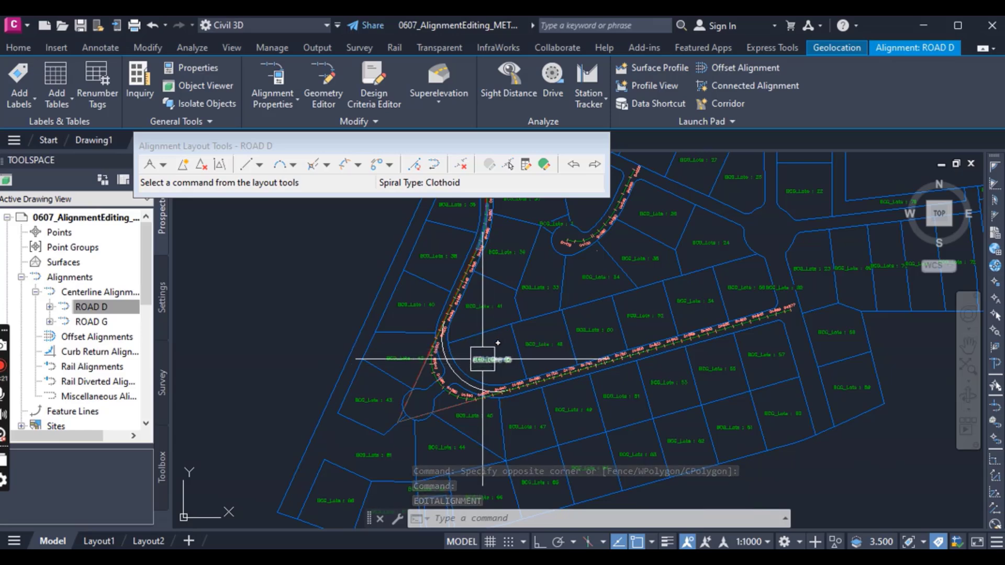
{"action": "scroll", "coordinate": [474, 363], "scroll_direction": "up", "scroll_amount": 2}
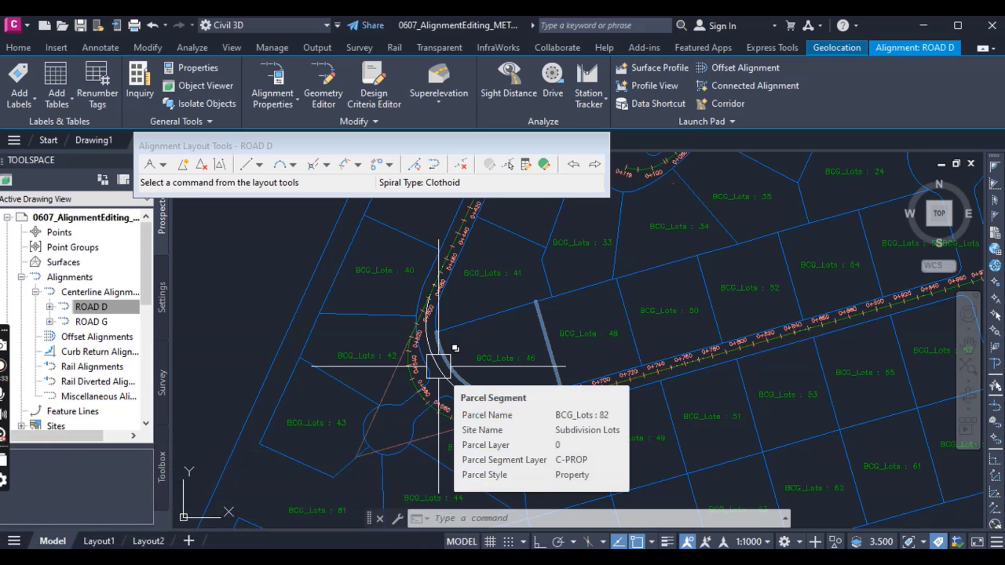
{"action": "scroll", "coordinate": [438, 366], "scroll_direction": "up", "scroll_amount": 8}
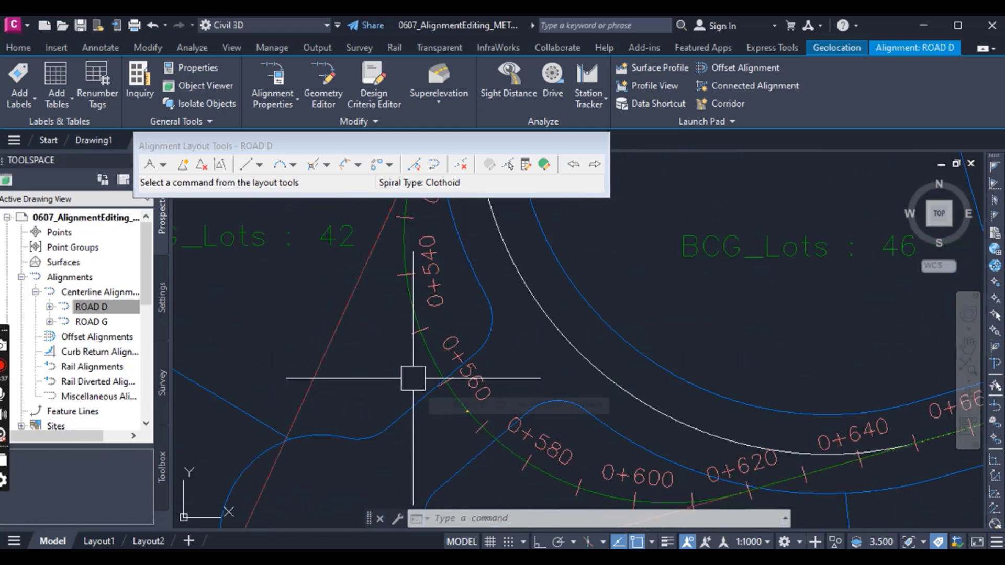
{"action": "mouse_move", "coordinate": [410, 379]}
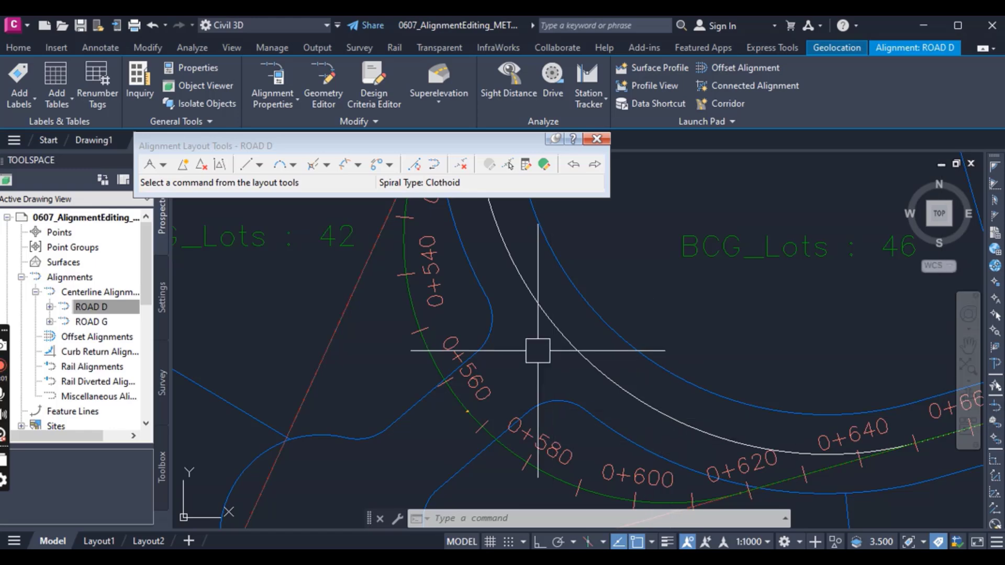
Display the alignment layout parameters of ROAD D's southern curve using sub-entity selection near station 0+560.
{"action": "left_click", "coordinate": [527, 166]}
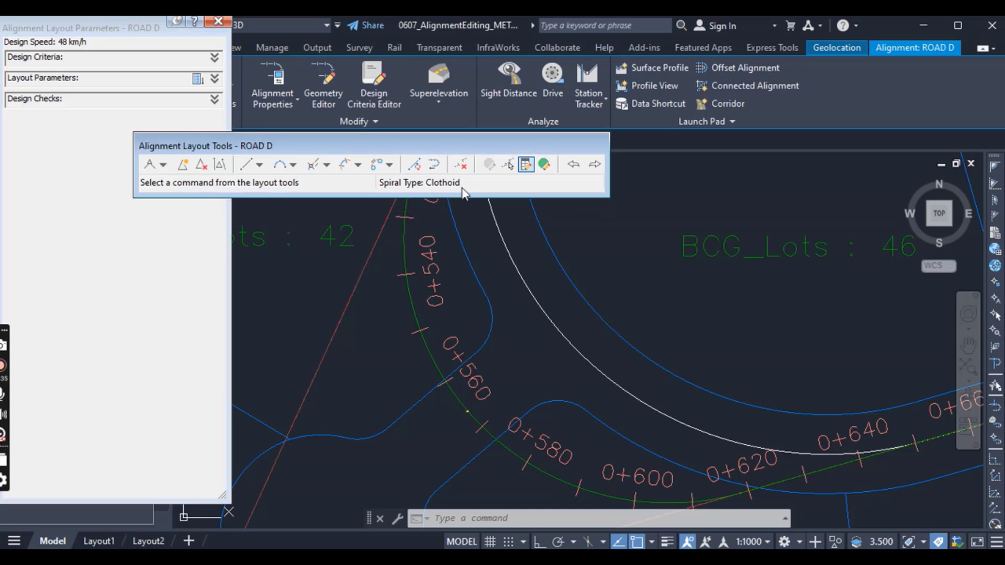
{"action": "left_click", "coordinate": [507, 166]}
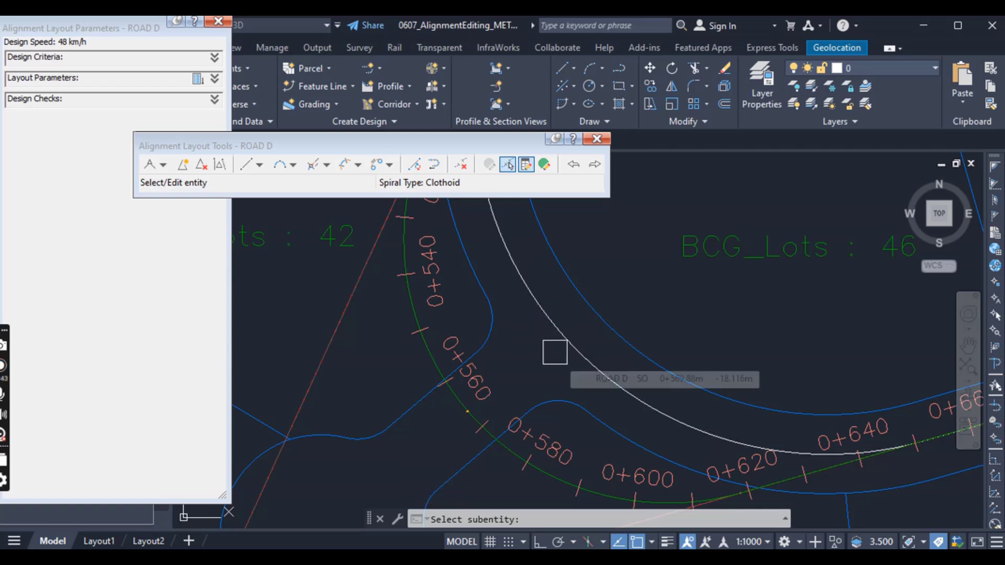
{"action": "scroll", "coordinate": [655, 388], "scroll_direction": "down", "scroll_amount": 2}
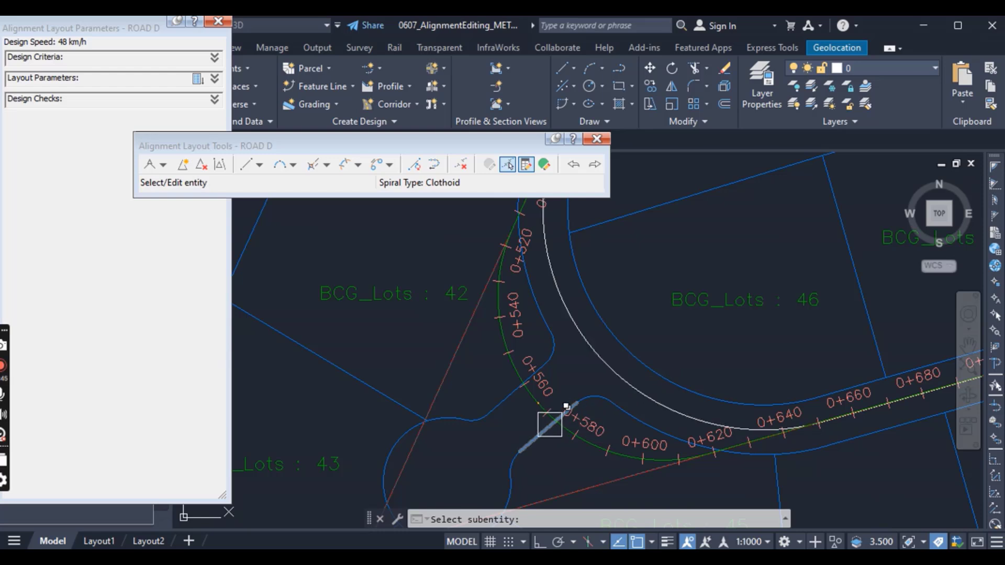
{"action": "scroll", "coordinate": [529, 395], "scroll_direction": "up", "scroll_amount": 3}
{"action": "scroll", "coordinate": [516, 393], "scroll_direction": "up", "scroll_amount": 2}
{"action": "scroll", "coordinate": [517, 393], "scroll_direction": "up", "scroll_amount": 2}
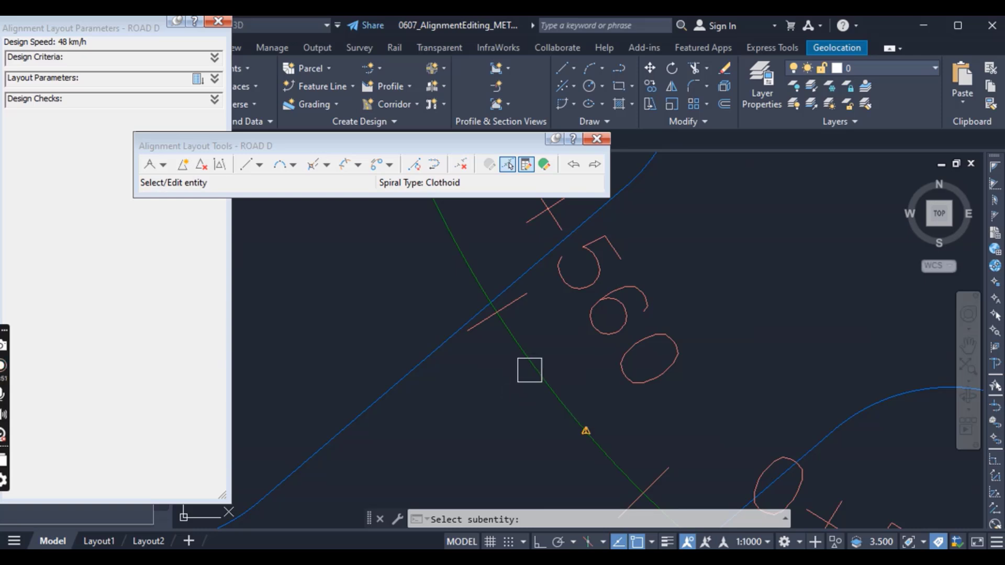
{"action": "left_click", "coordinate": [527, 371]}
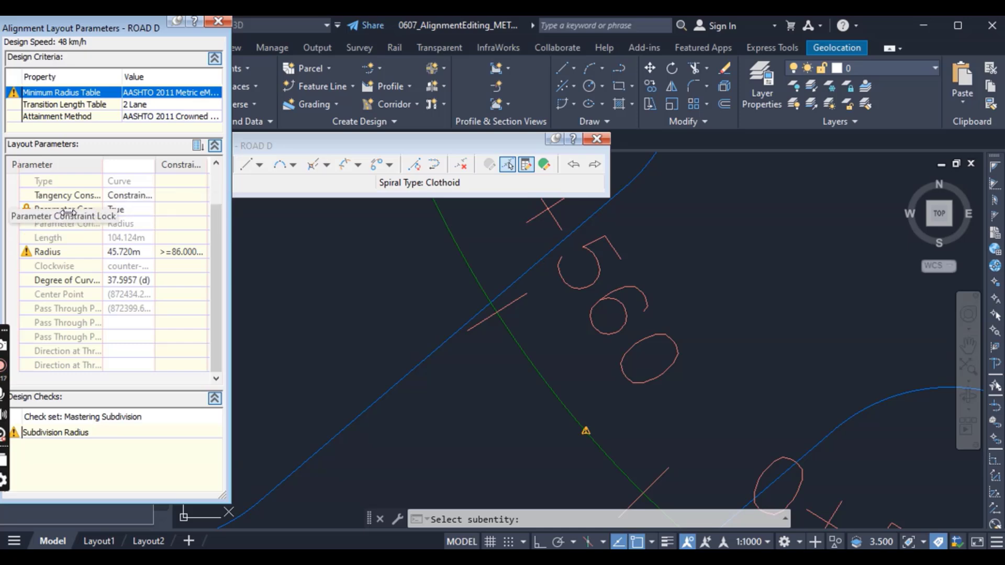
Set the southern curve's Parameter Constraint Lock to False.
{"action": "left_click", "coordinate": [126, 211]}
{"action": "left_click", "coordinate": [127, 212]}
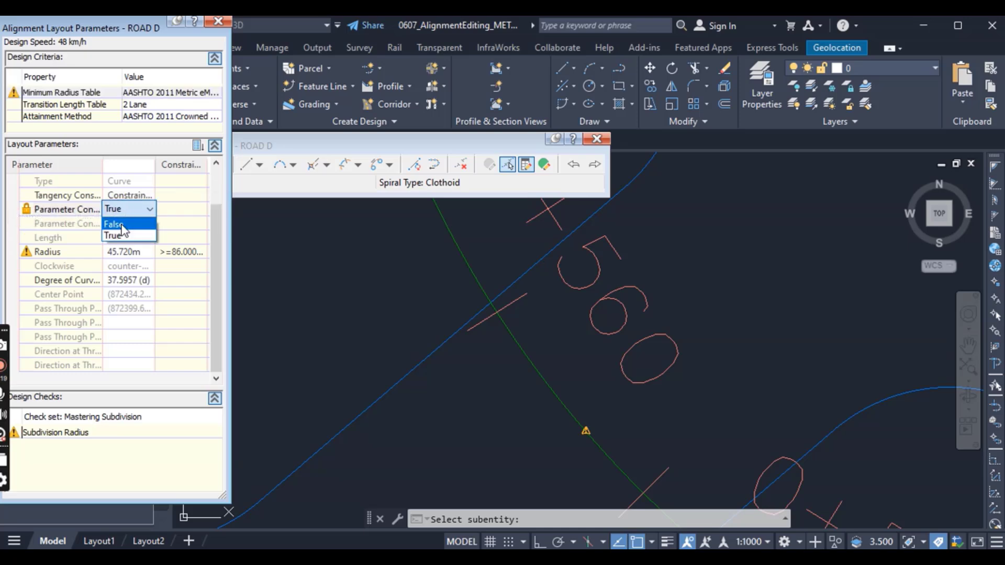
{"action": "left_click", "coordinate": [121, 225]}
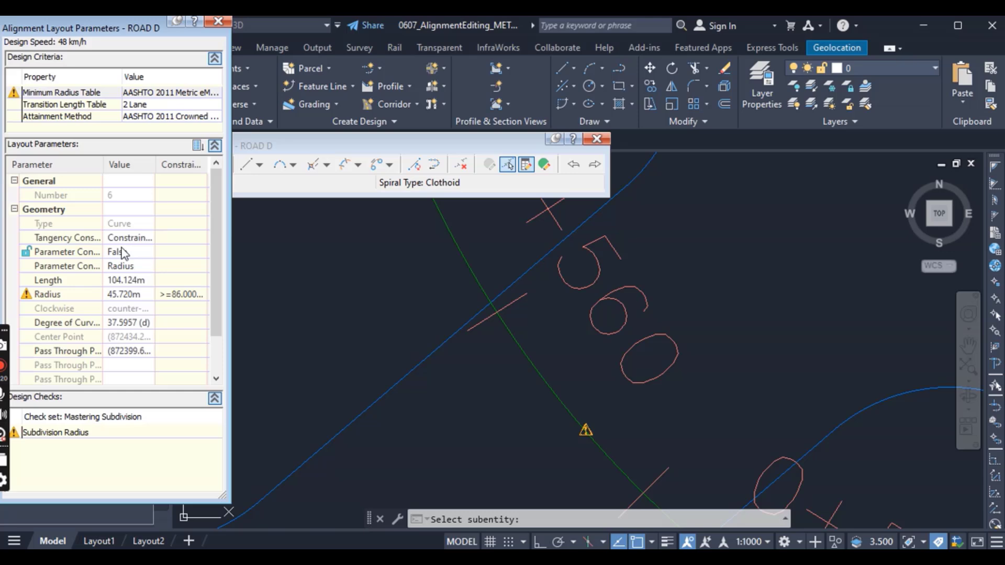
Try a radius of 53.34 m for the southern curve and compare it with the white reference arc.
{"action": "left_click", "coordinate": [124, 297]}
{"action": "type", "text": "53.34"}
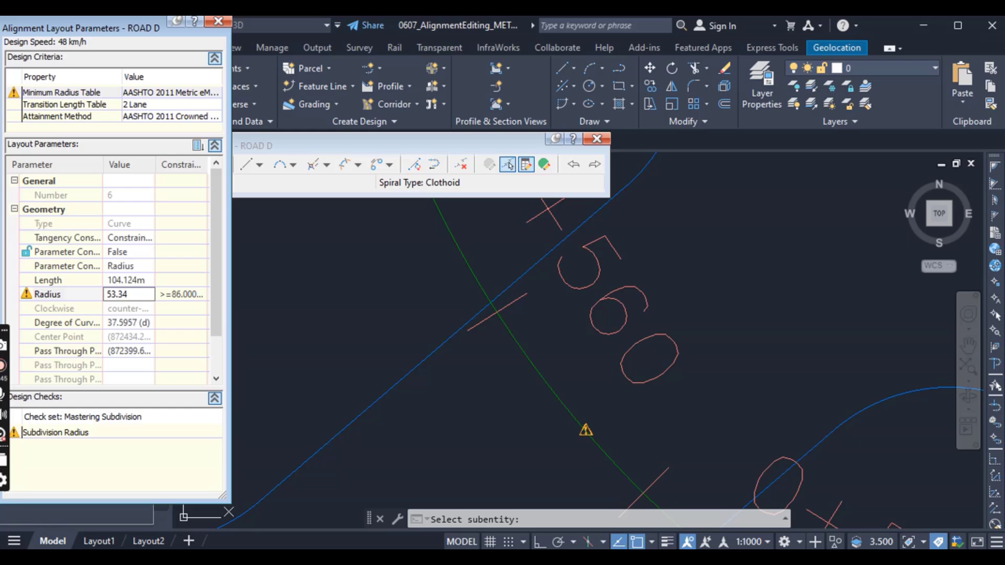
{"action": "key", "text": "Return"}
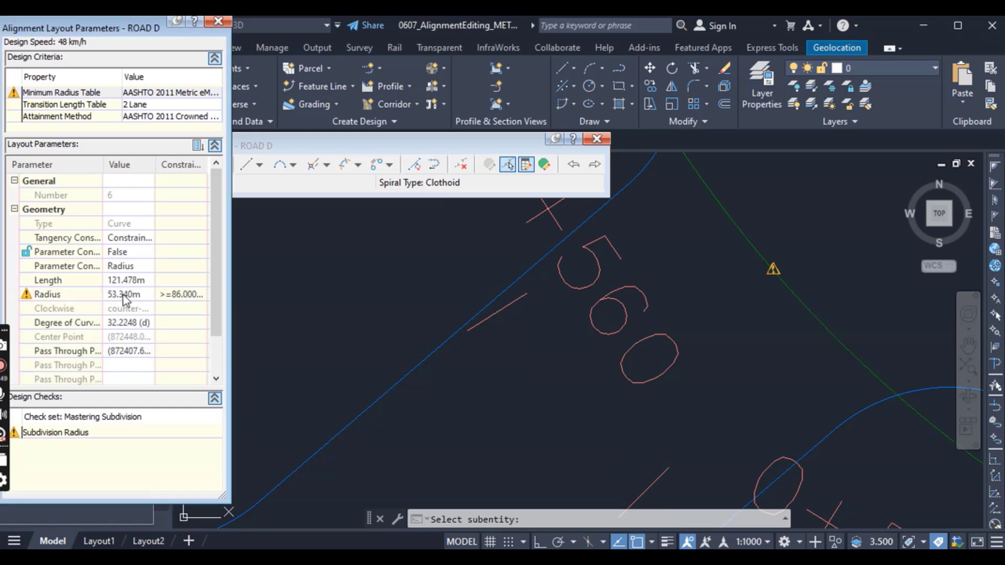
{"action": "scroll", "coordinate": [602, 404], "scroll_direction": "down", "scroll_amount": 3}
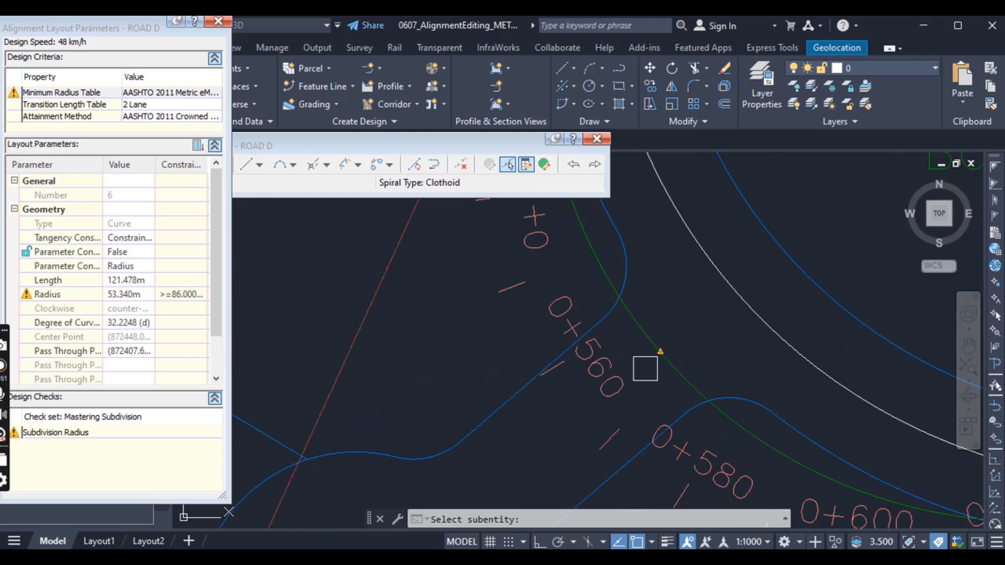
{"action": "mouse_move", "coordinate": [606, 408]}
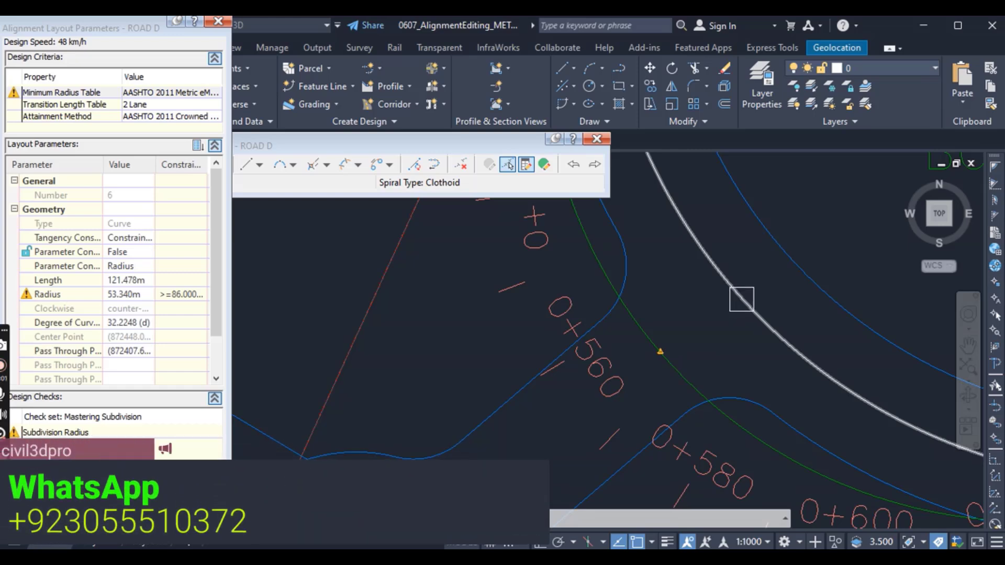
{"action": "mouse_move", "coordinate": [746, 296]}
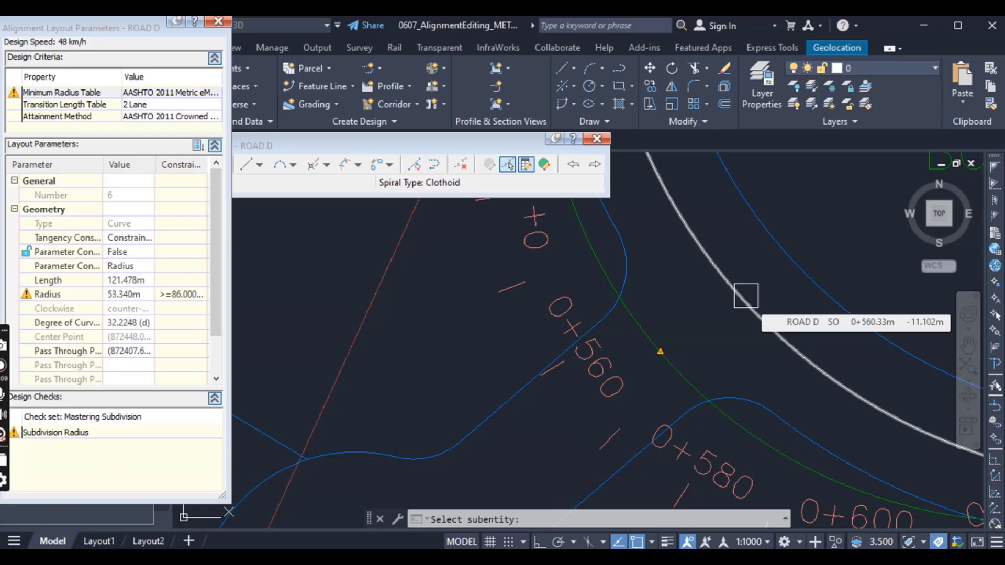
{"action": "scroll", "coordinate": [702, 350], "scroll_direction": "down", "scroll_amount": 3}
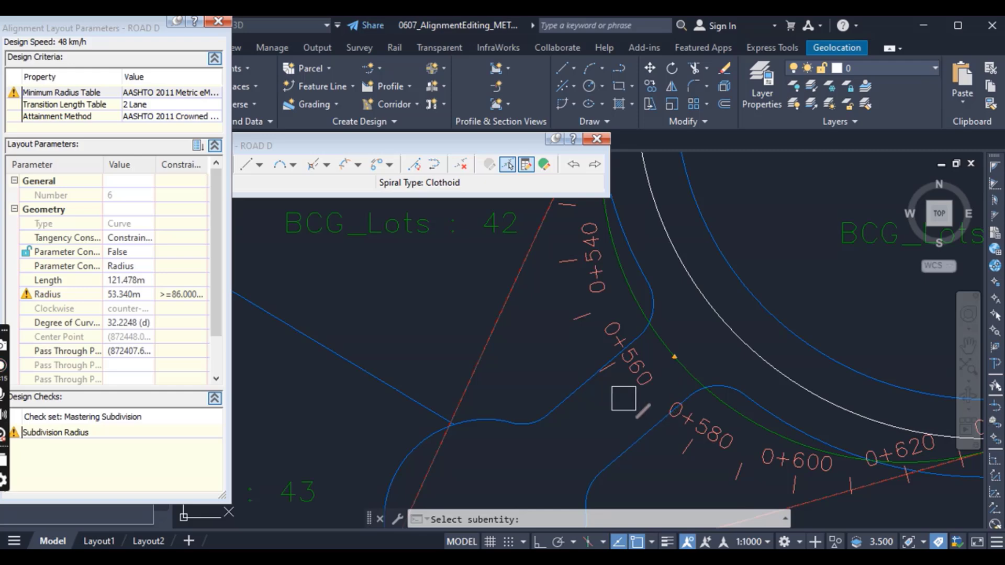
Set the southern curve's radius to 60.96 m and check its fit and design warning in the drawing.
{"action": "left_click", "coordinate": [128, 294]}
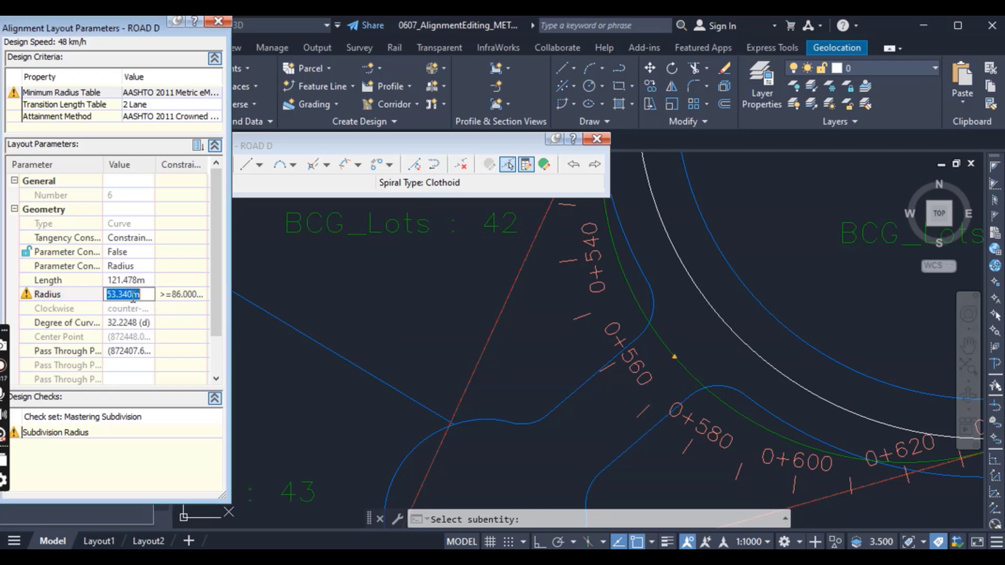
{"action": "type", "text": "60.96"}
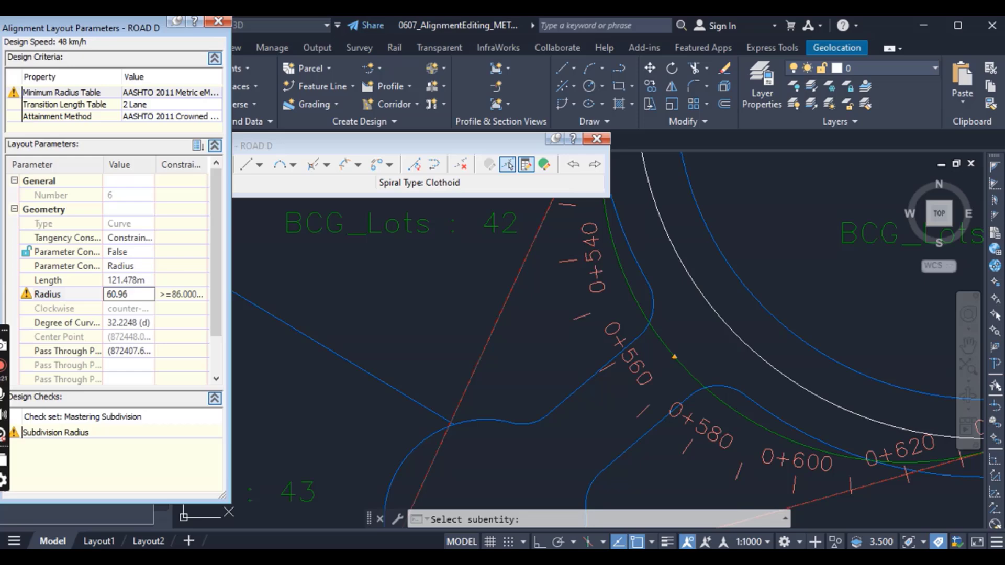
{"action": "key", "text": "Return"}
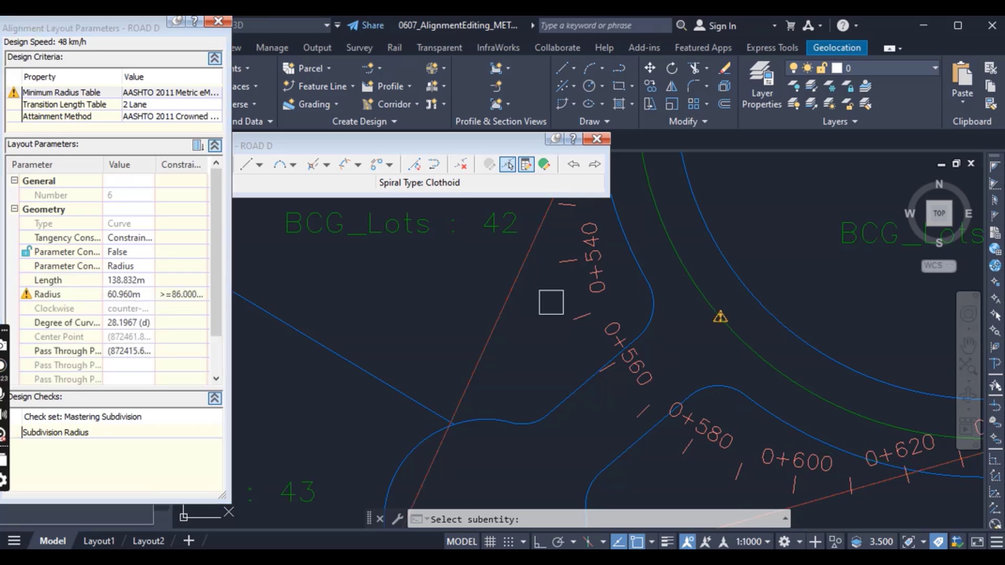
{"action": "scroll", "coordinate": [748, 330], "scroll_direction": "up", "scroll_amount": 5}
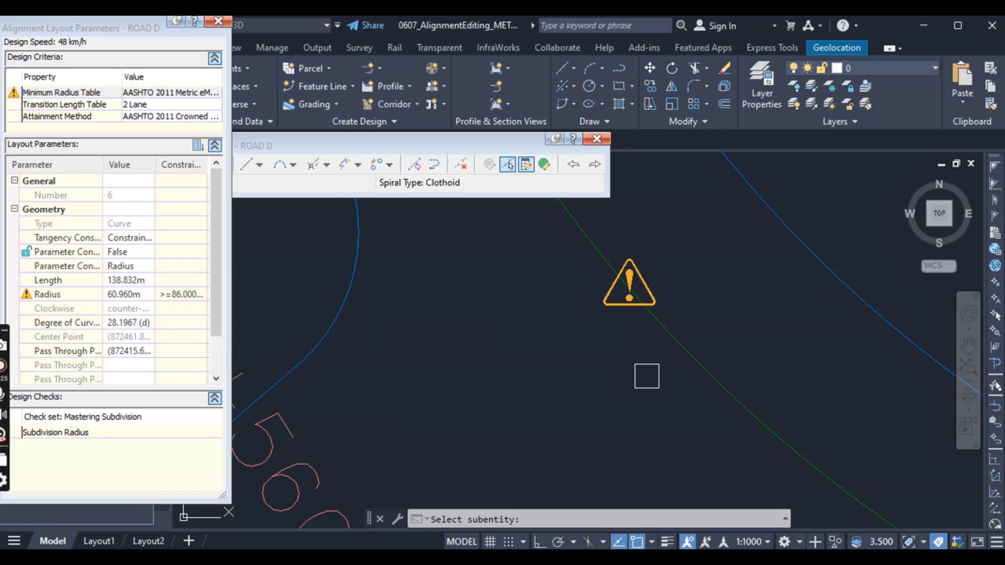
{"action": "scroll", "coordinate": [651, 370], "scroll_direction": "down", "scroll_amount": 2}
{"action": "scroll", "coordinate": [646, 376], "scroll_direction": "down", "scroll_amount": 2}
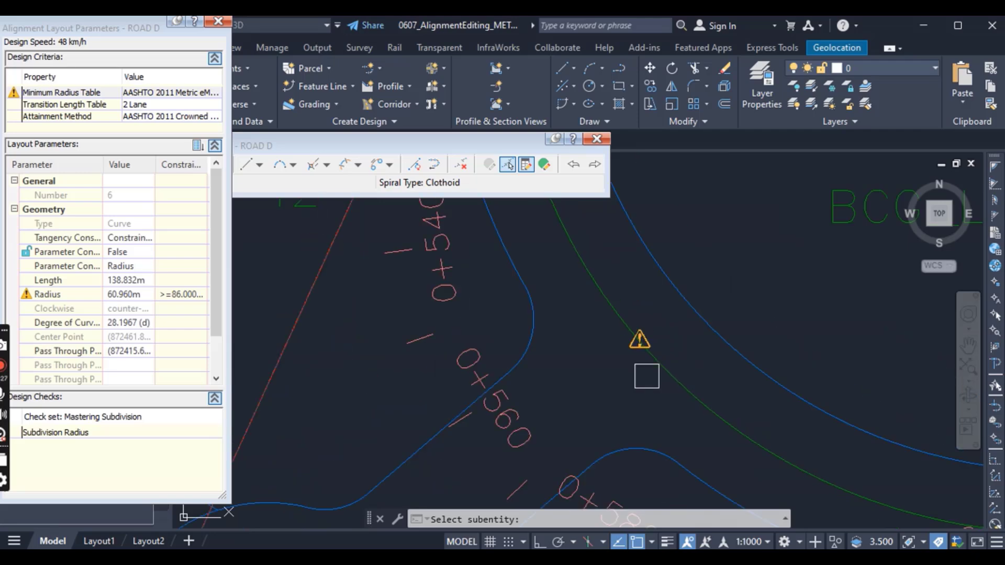
{"action": "mouse_move", "coordinate": [646, 376]}
Close the layout parameters and Alignment Layout Tools, and review ROAD D's reshaped southern curve within the parcel layout.
{"action": "left_click", "coordinate": [219, 22]}
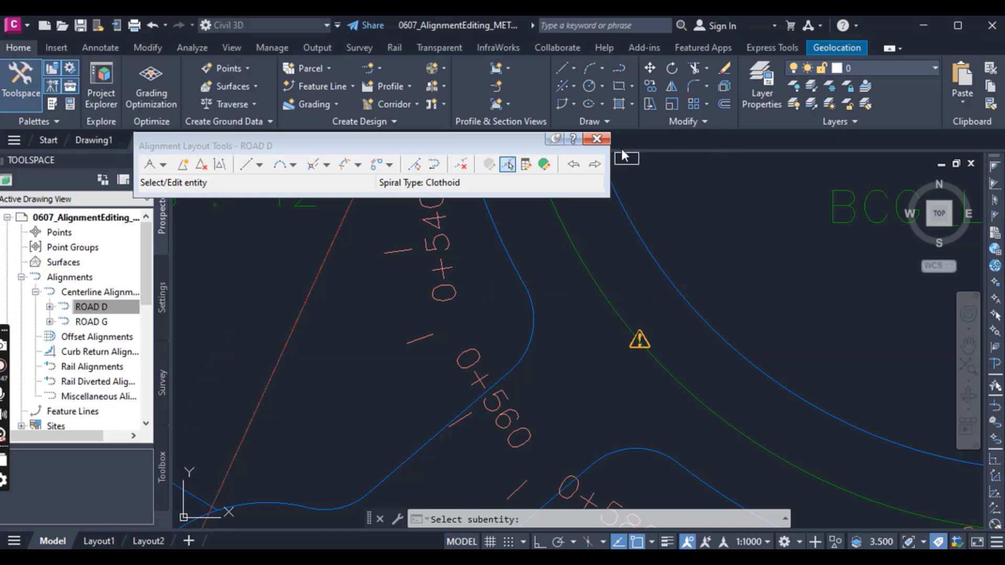
{"action": "left_click", "coordinate": [597, 139]}
{"action": "key", "text": "Escape"}
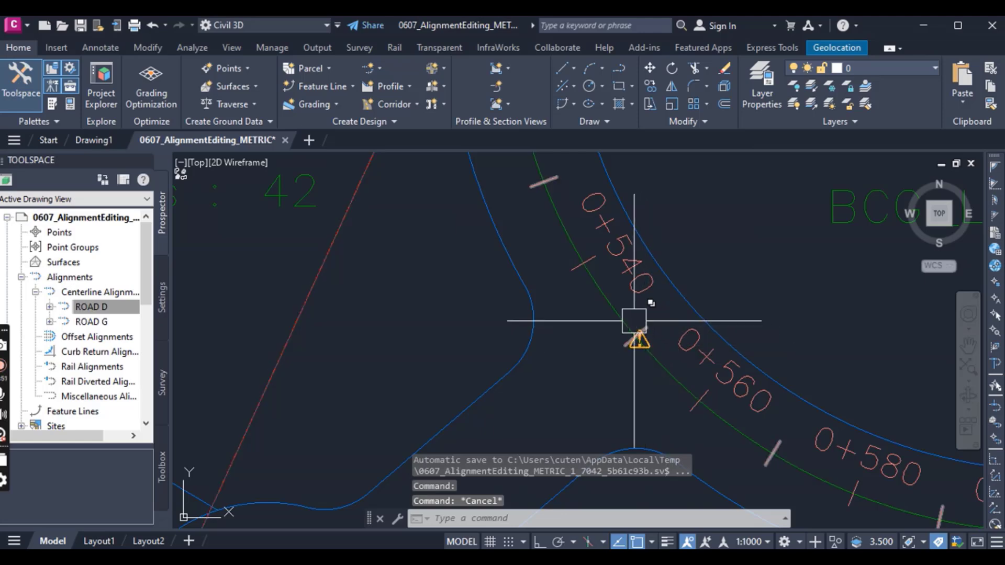
{"action": "scroll", "coordinate": [601, 338], "scroll_direction": "down", "scroll_amount": 5}
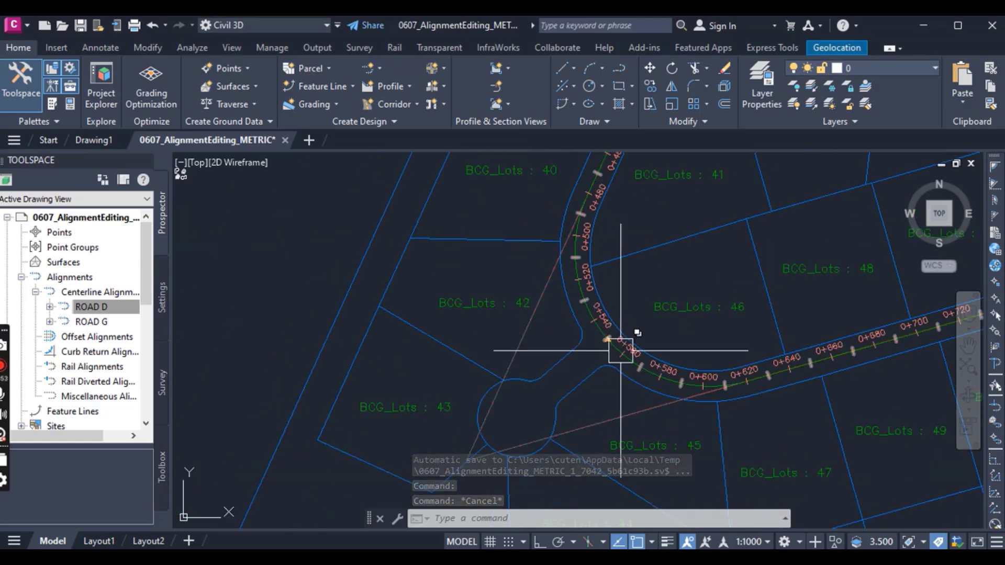
{"action": "scroll", "coordinate": [617, 343], "scroll_direction": "up", "scroll_amount": 6}
{"action": "scroll", "coordinate": [629, 366], "scroll_direction": "down", "scroll_amount": 6}
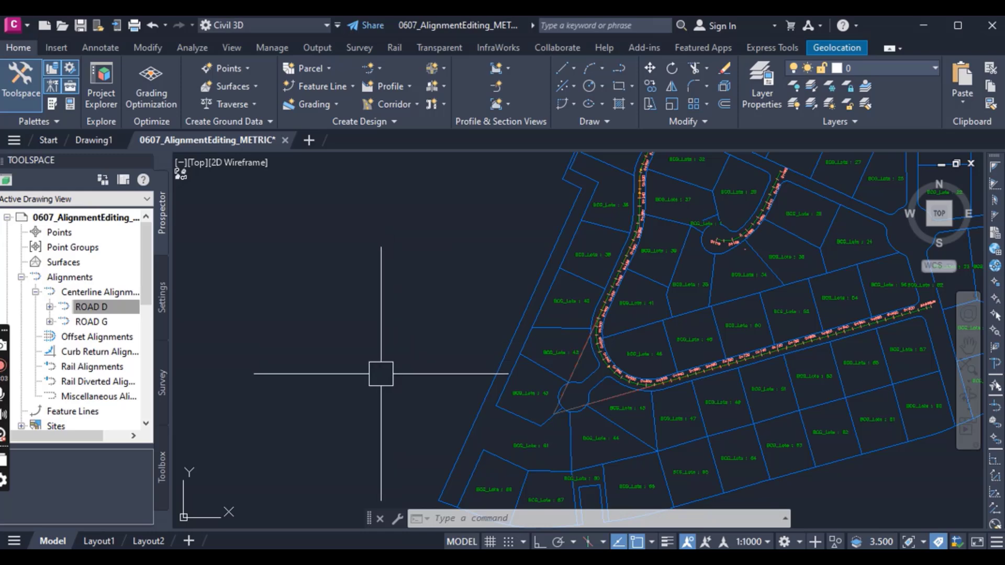
{"action": "scroll", "coordinate": [381, 370], "scroll_direction": "down", "scroll_amount": 2}
{"action": "scroll", "coordinate": [536, 386], "scroll_direction": "up", "scroll_amount": 5}
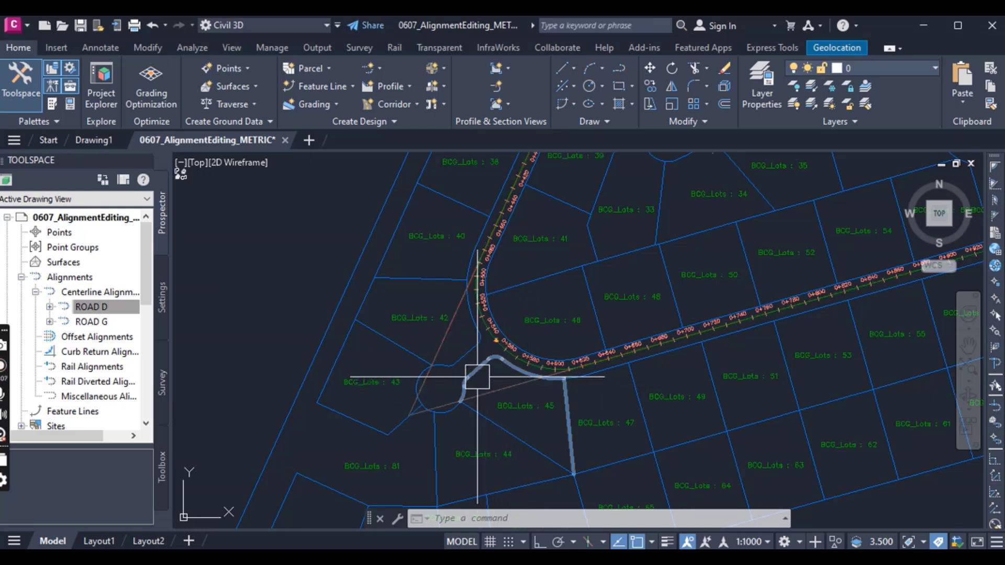
{"action": "mouse_move", "coordinate": [478, 377]}
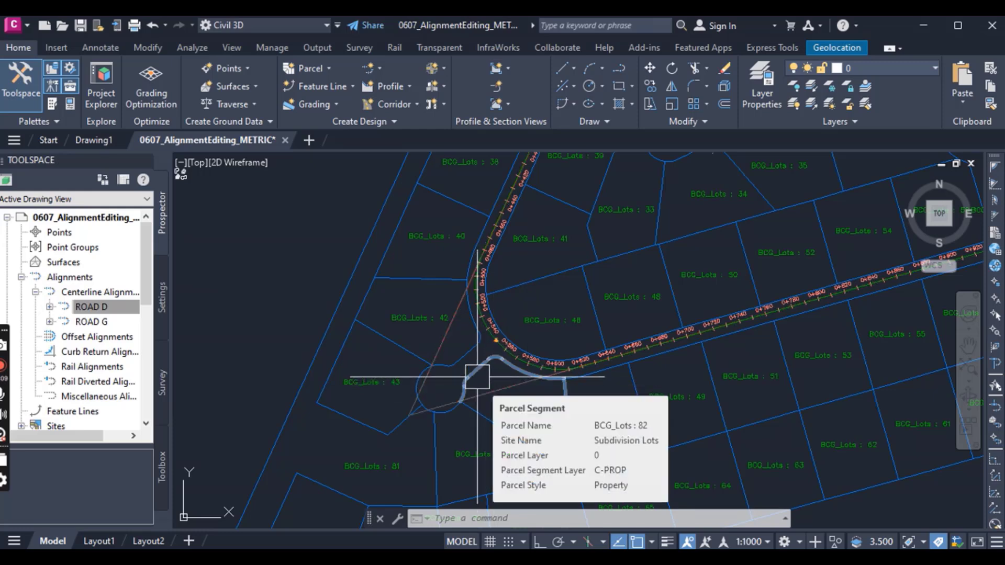